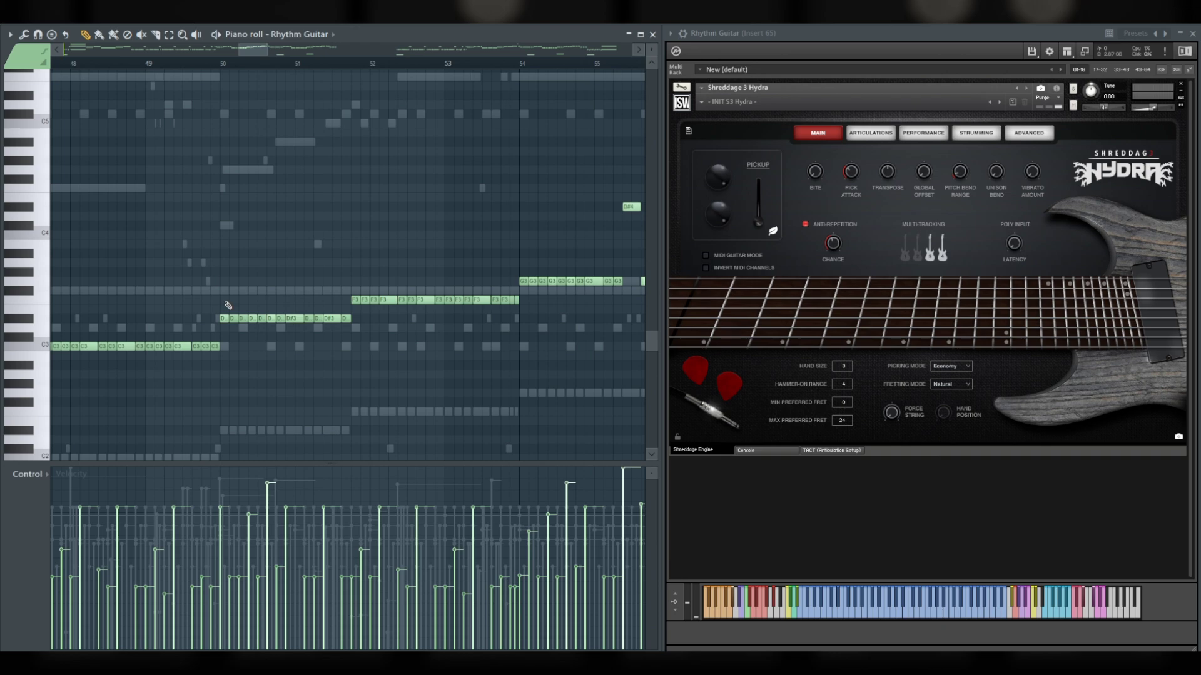
Step: Play the Rhythm Guitar part and follow its palm-range riffs along the timeline in the piano roll
key(space)
scroll(225, 308, down, 4)
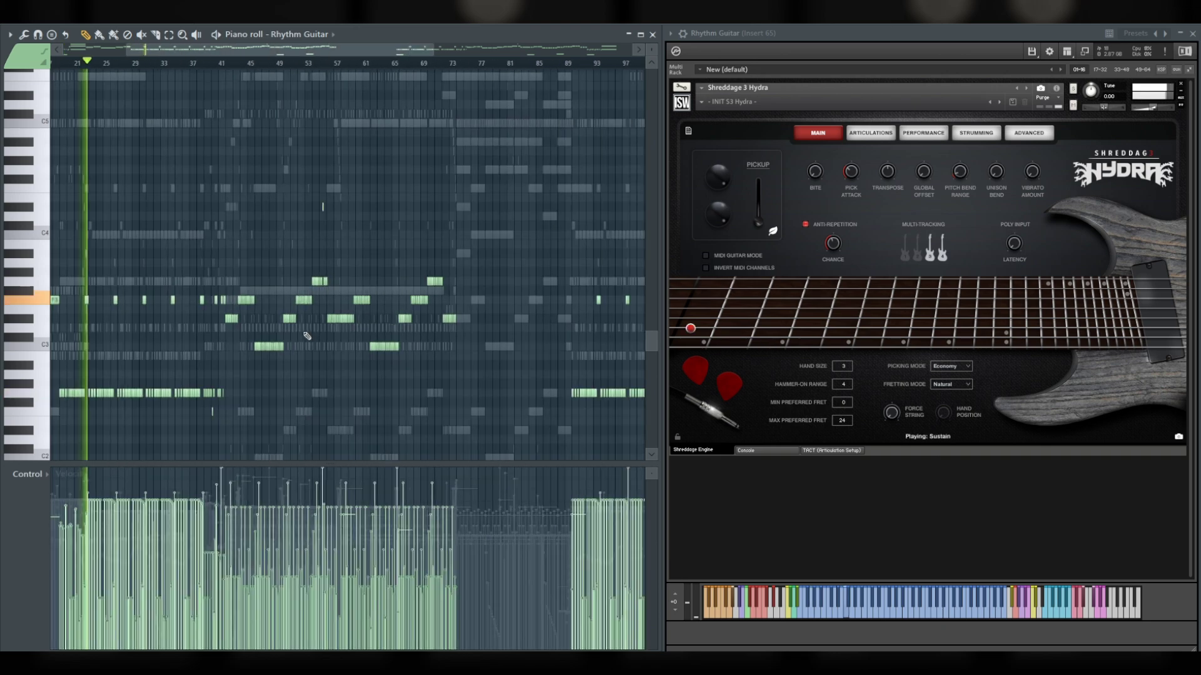
scroll(188, 344, up, 4)
scroll(308, 349, down, 2)
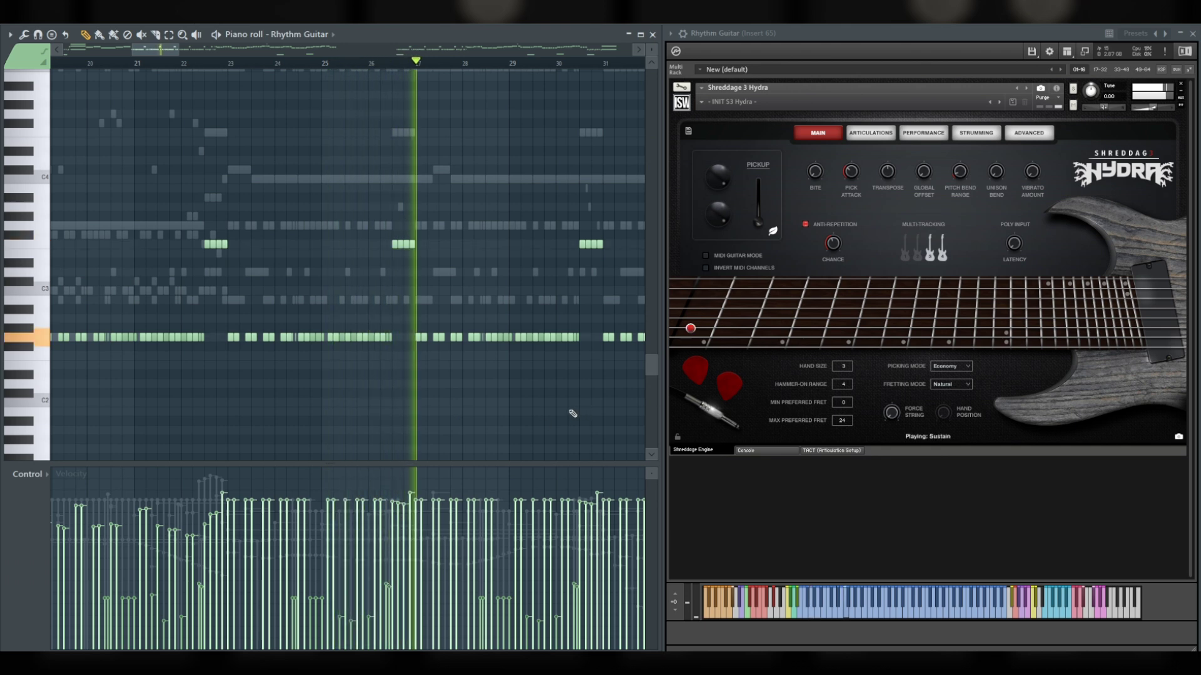
drag(153, 50, 179, 53)
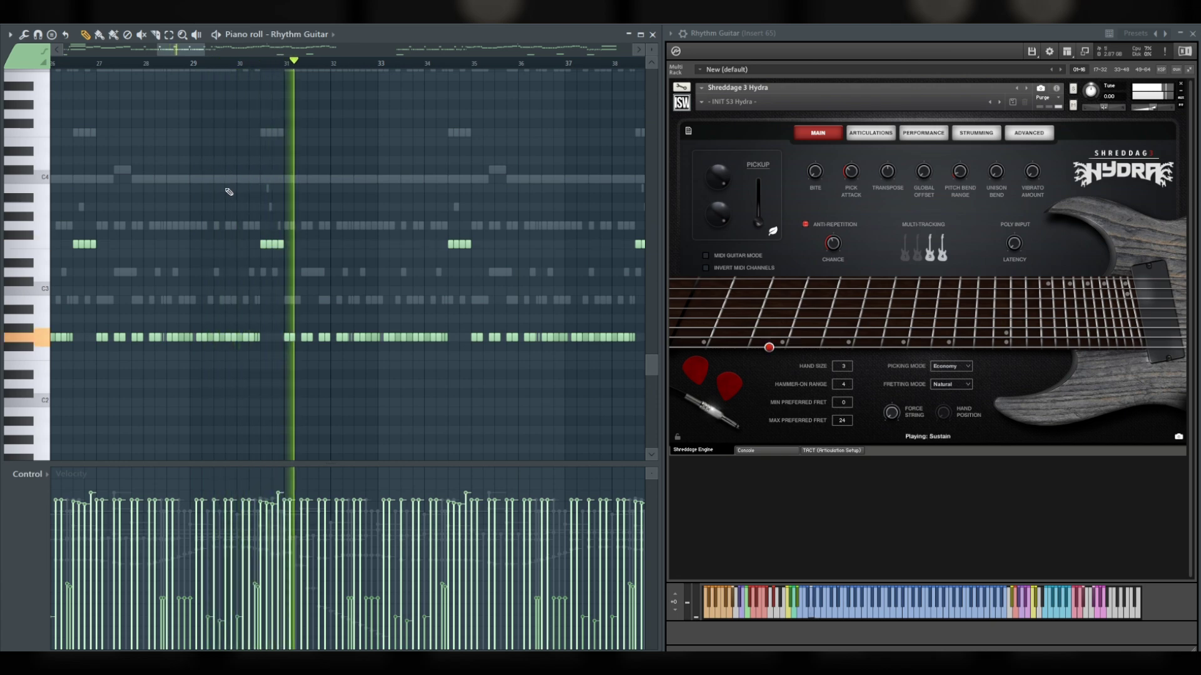
Step: Open the LEAD 1 Kontakt instrument from the channel list, hide its library browser and place it beside the piano roll
key(F6)
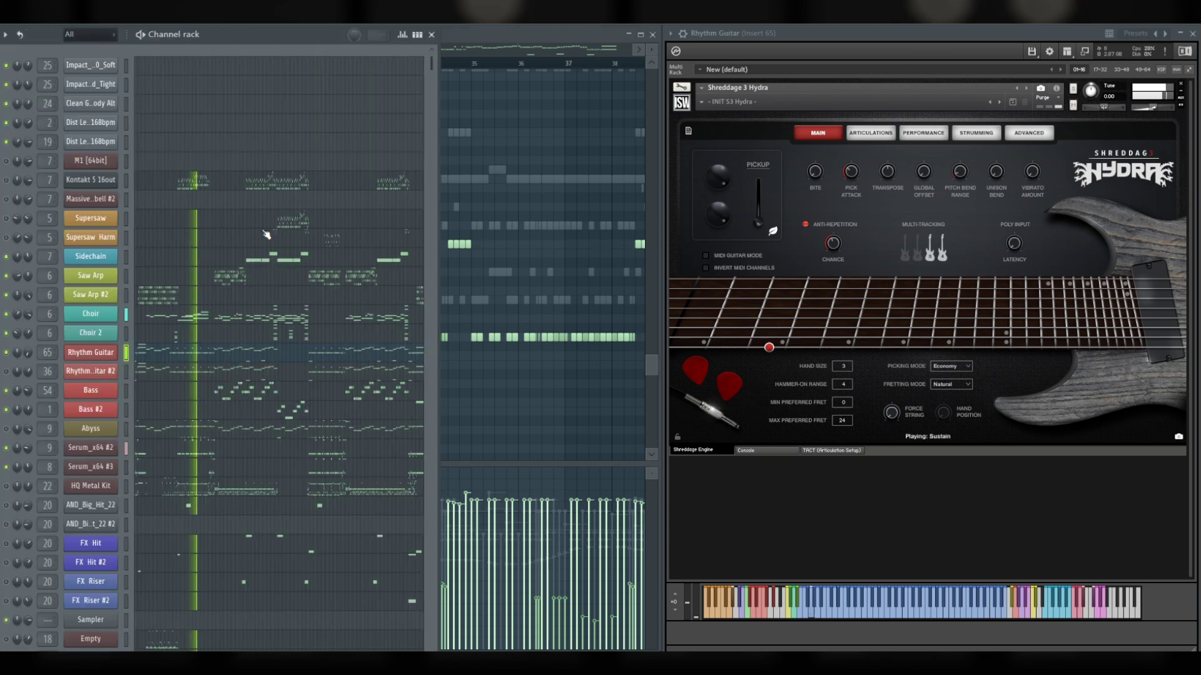
scroll(252, 344, down, 10)
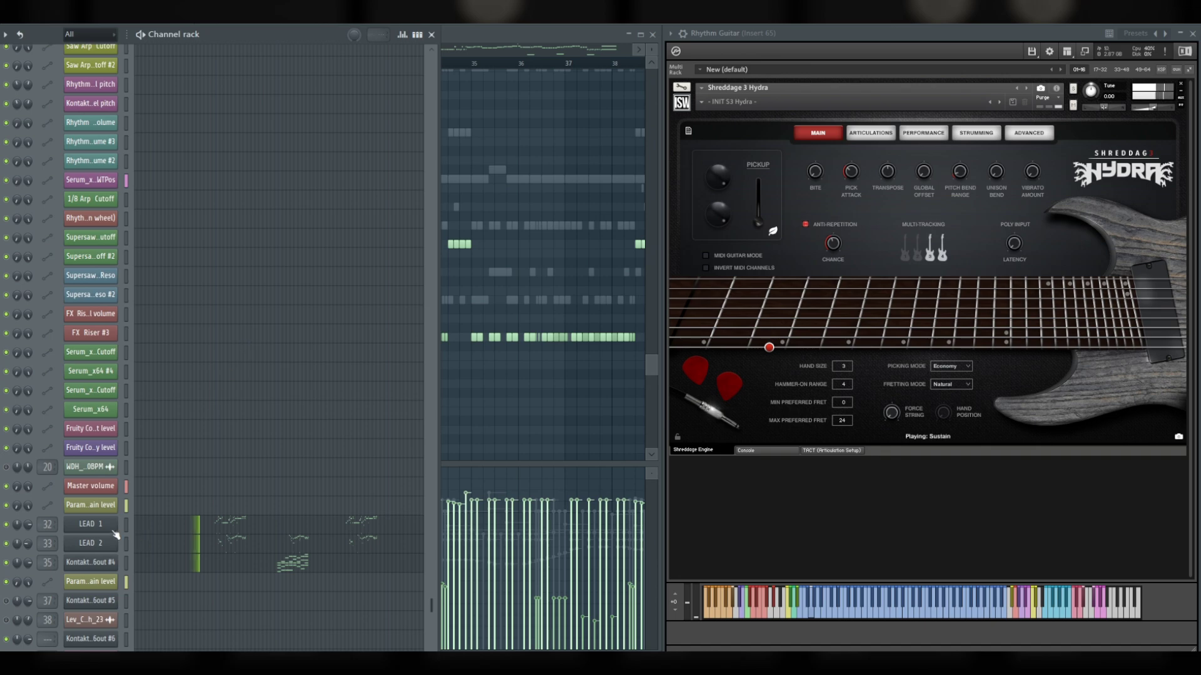
right_click(118, 523)
click(91, 524)
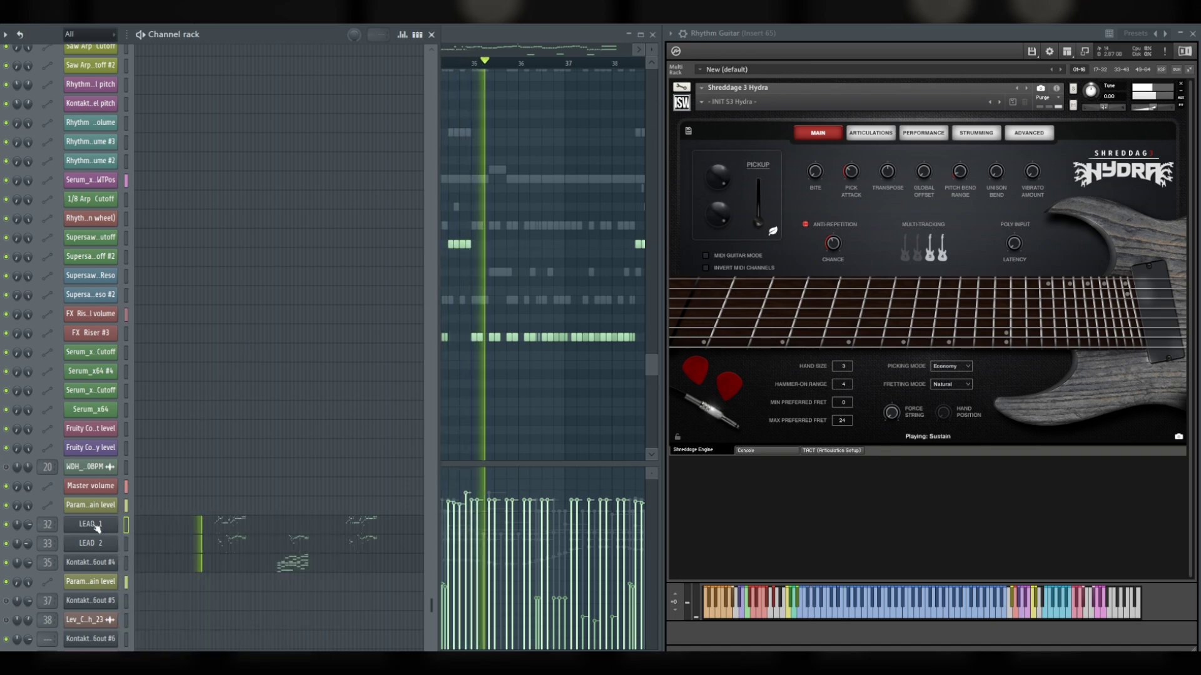
click(649, 76)
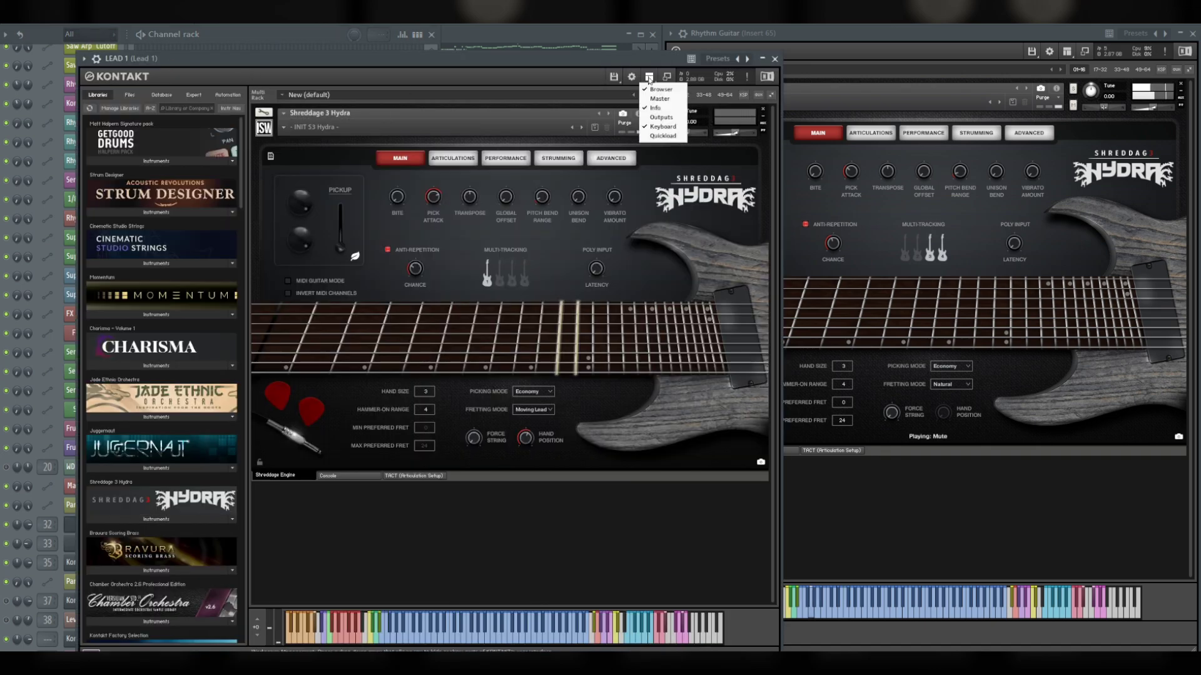
click(661, 90)
drag(188, 62, 762, 40)
Step: Open the LEAD 1 notes in the piano roll and play the lead guitar phrase
right_click(119, 514)
click(144, 522)
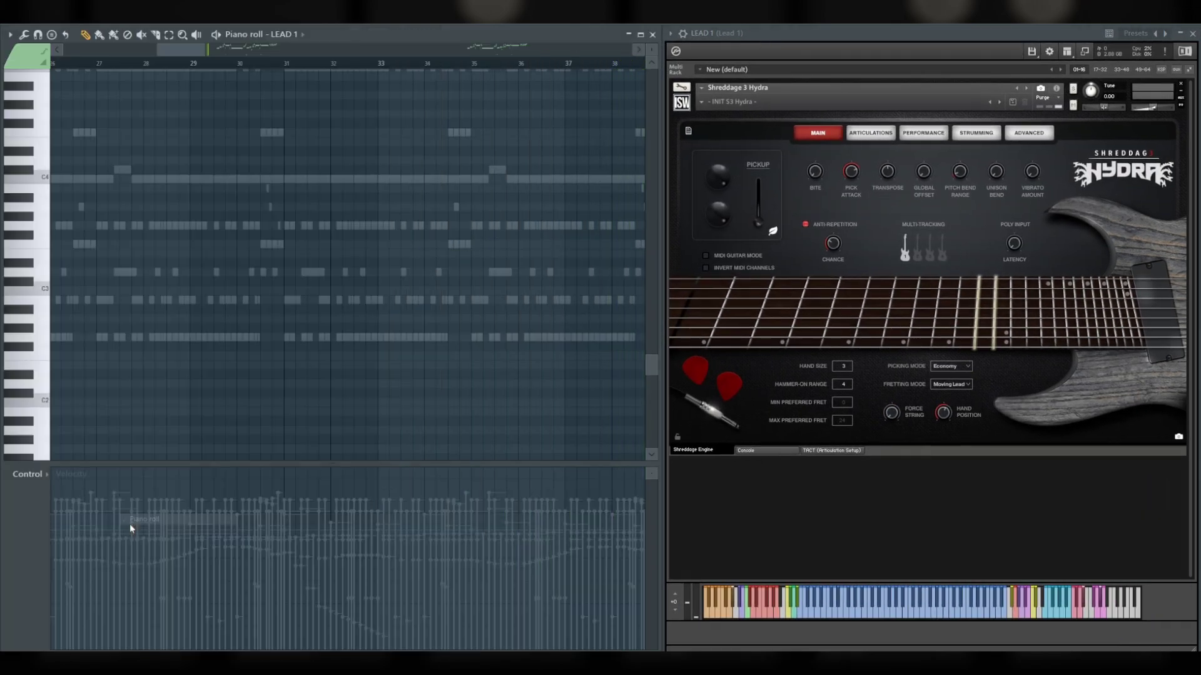
key(space)
scroll(457, 188, up, 5)
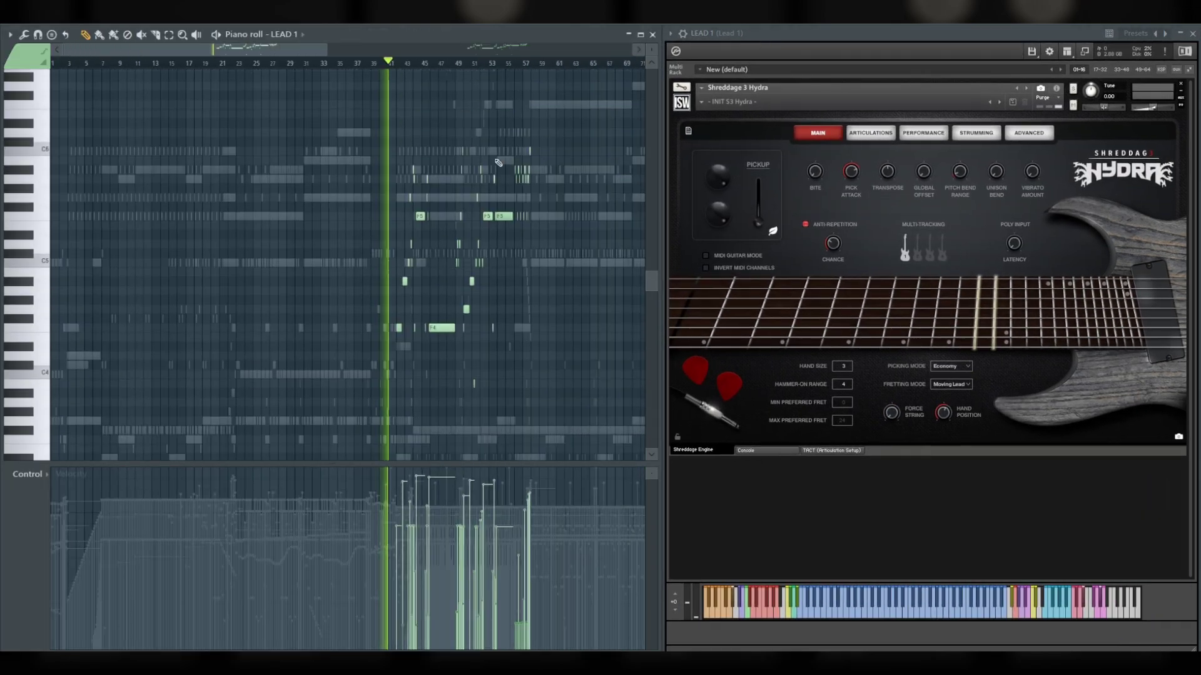
scroll(451, 209, up, 2)
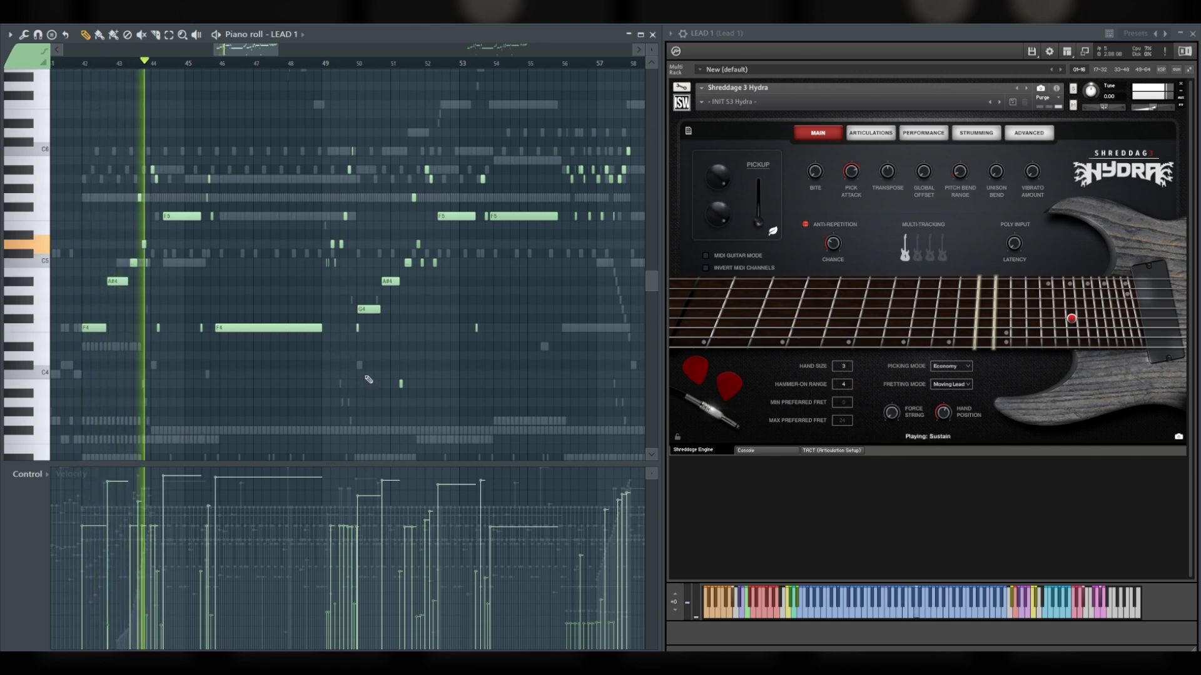
Step: Show the channel pitch data below the LEAD 1 notes and follow the bends through the phrase
click(28, 474)
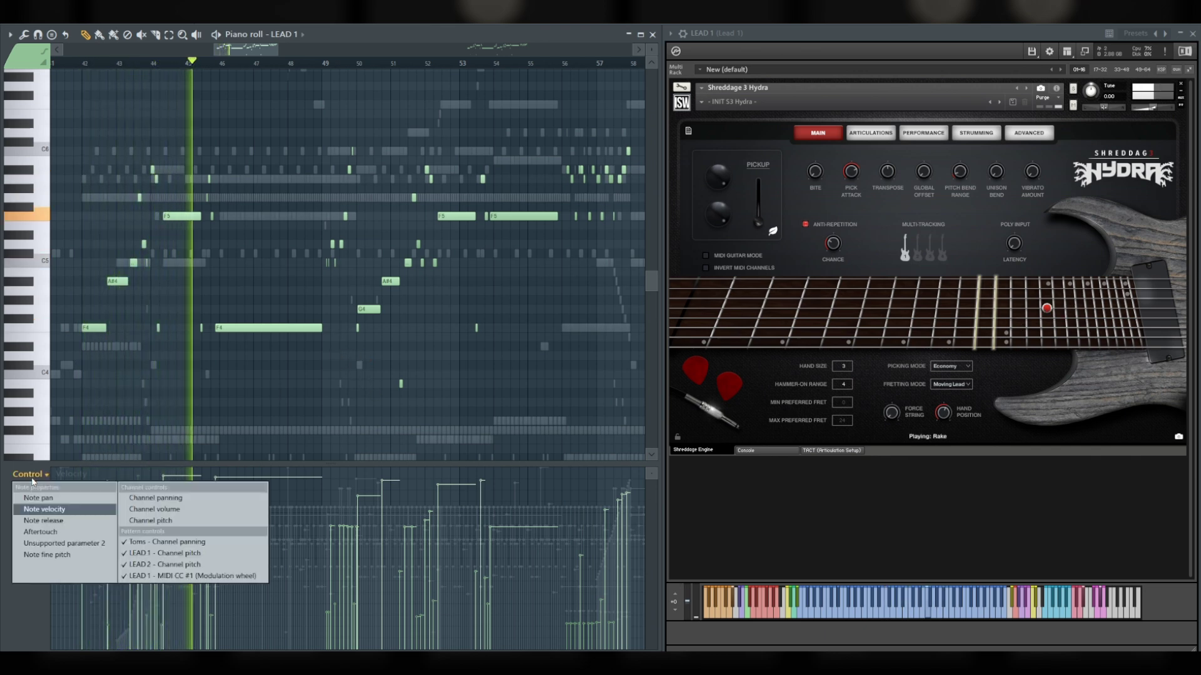
click(182, 524)
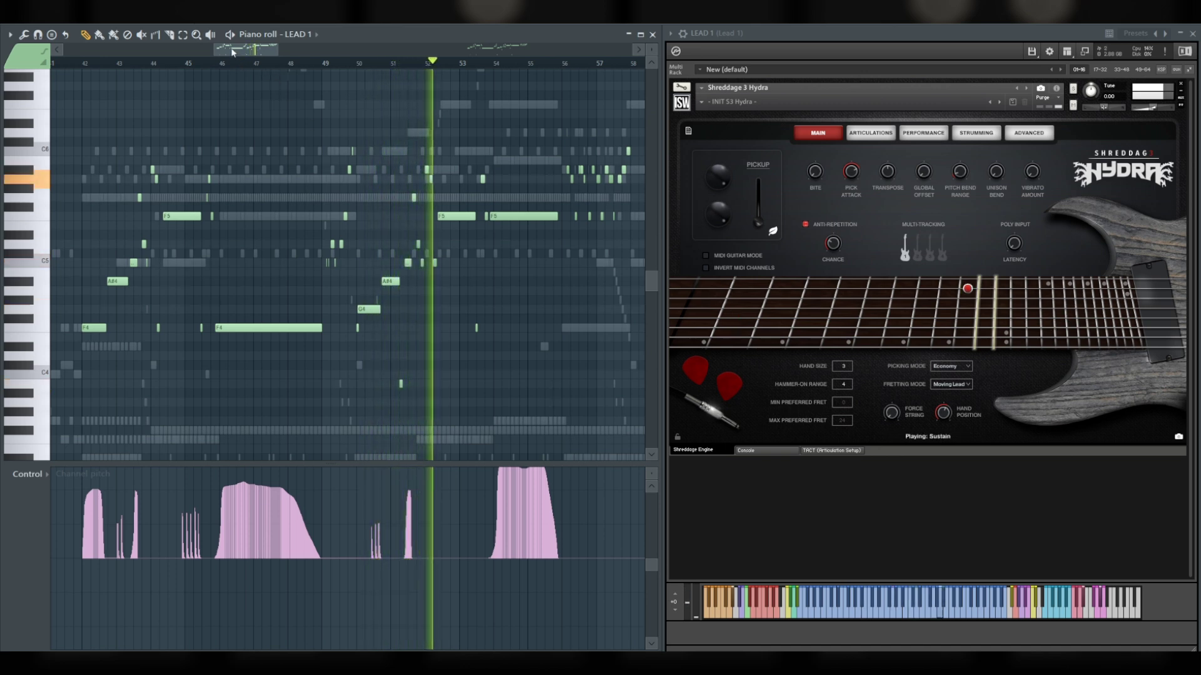
drag(230, 48, 256, 52)
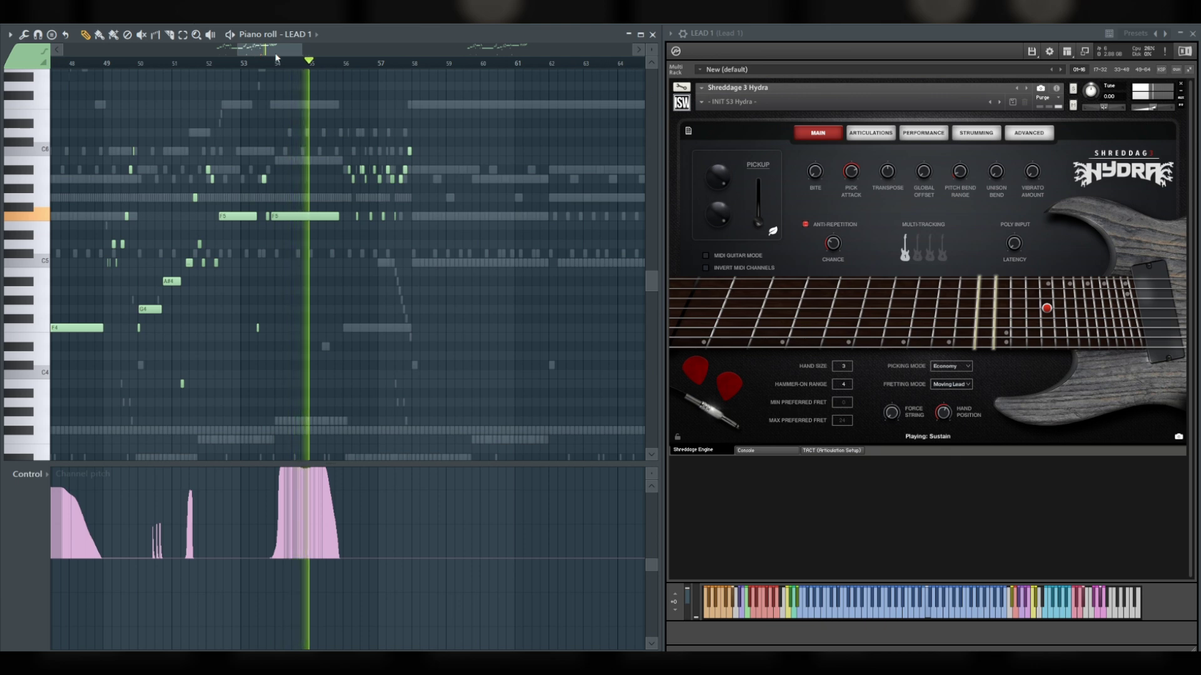
click(32, 475)
click(175, 499)
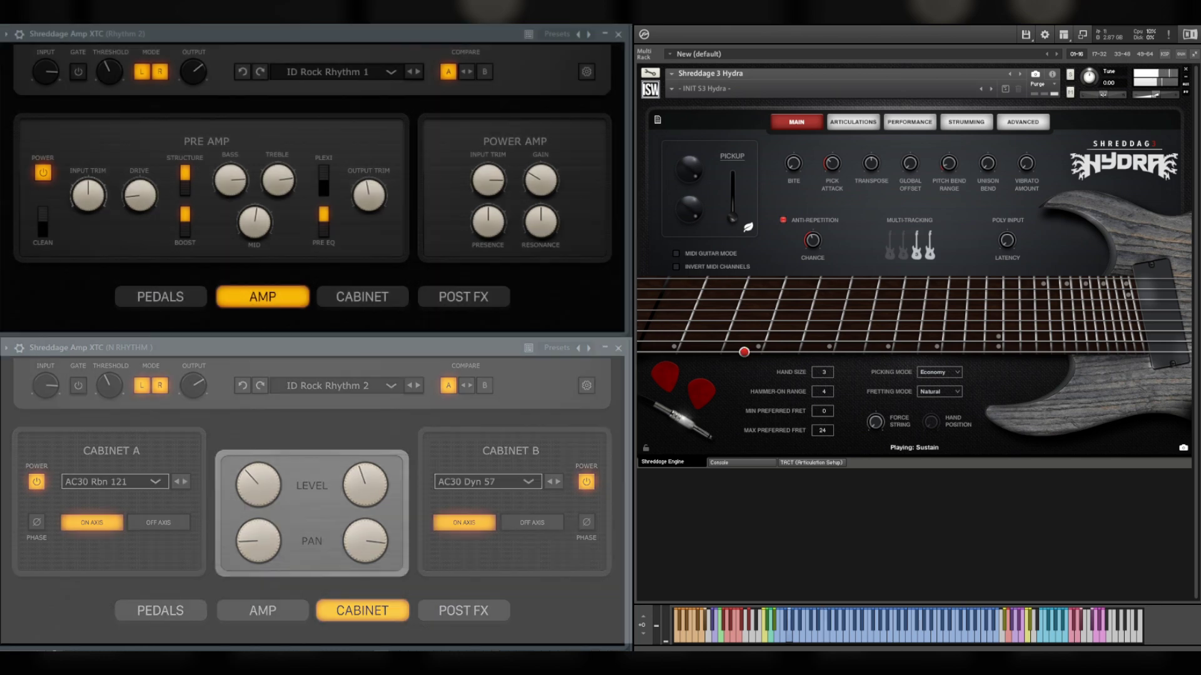
Step: Review the Rhythm 2 amp's cabinet settings, and show the amp settings of both rhythm amps for comparison
click(363, 298)
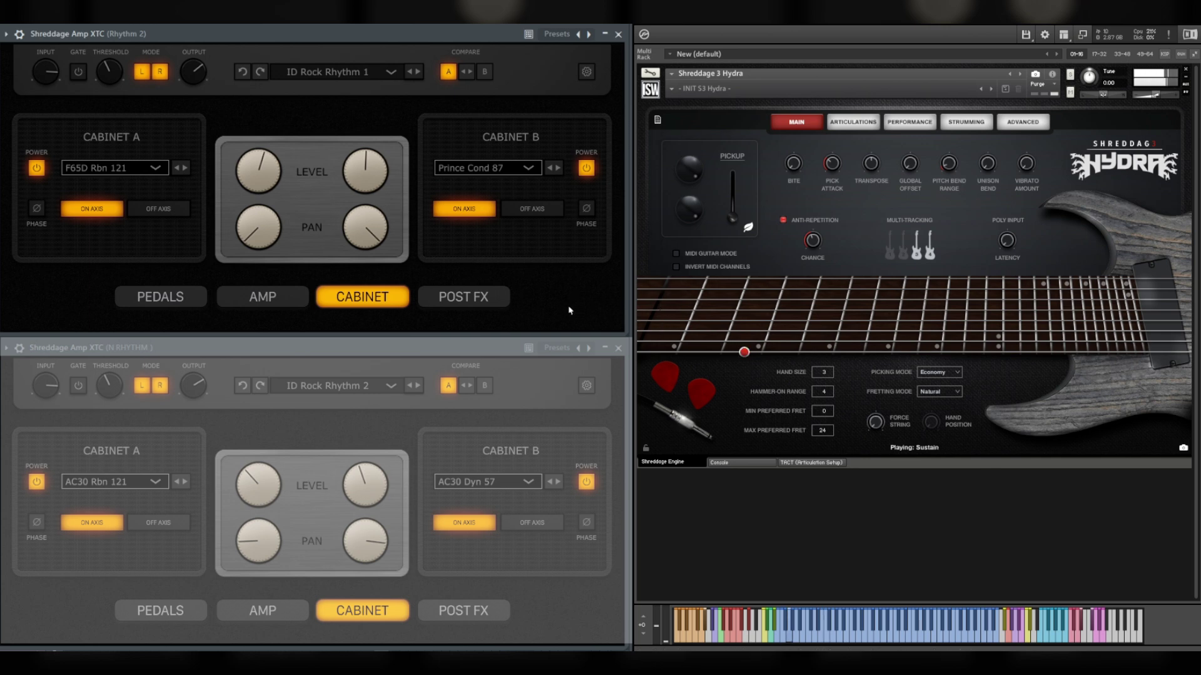
click(262, 298)
click(262, 611)
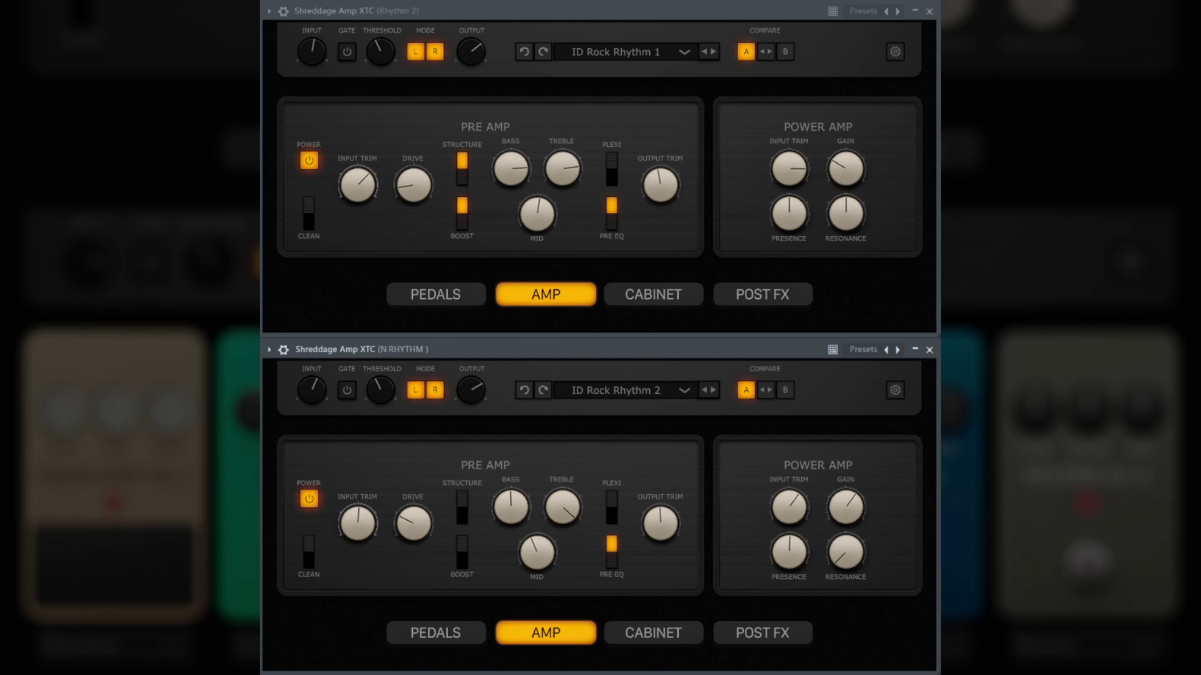
Step: Try adjusting the input level on the N RHYTHM amp and lowering it on the Rhythm 2 amp
mouse_move(321, 392)
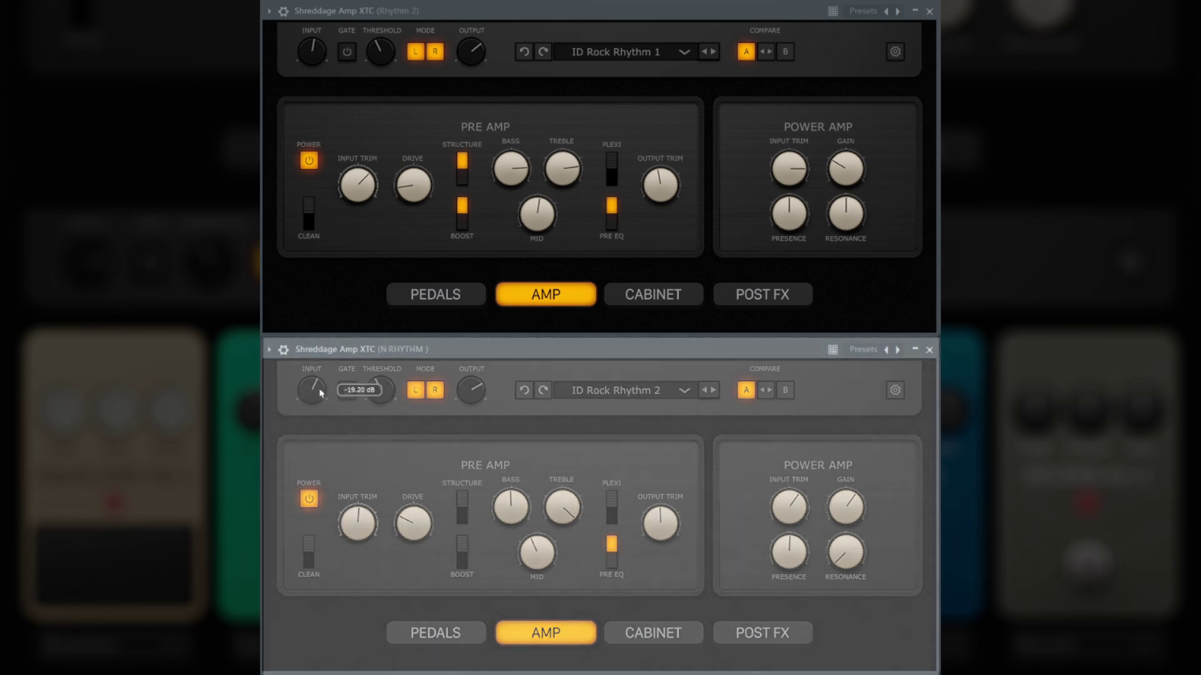
mouse_move(321, 391)
mouse_down()
mouse_move(329, 356)
mouse_move(321, 393)
mouse_up()
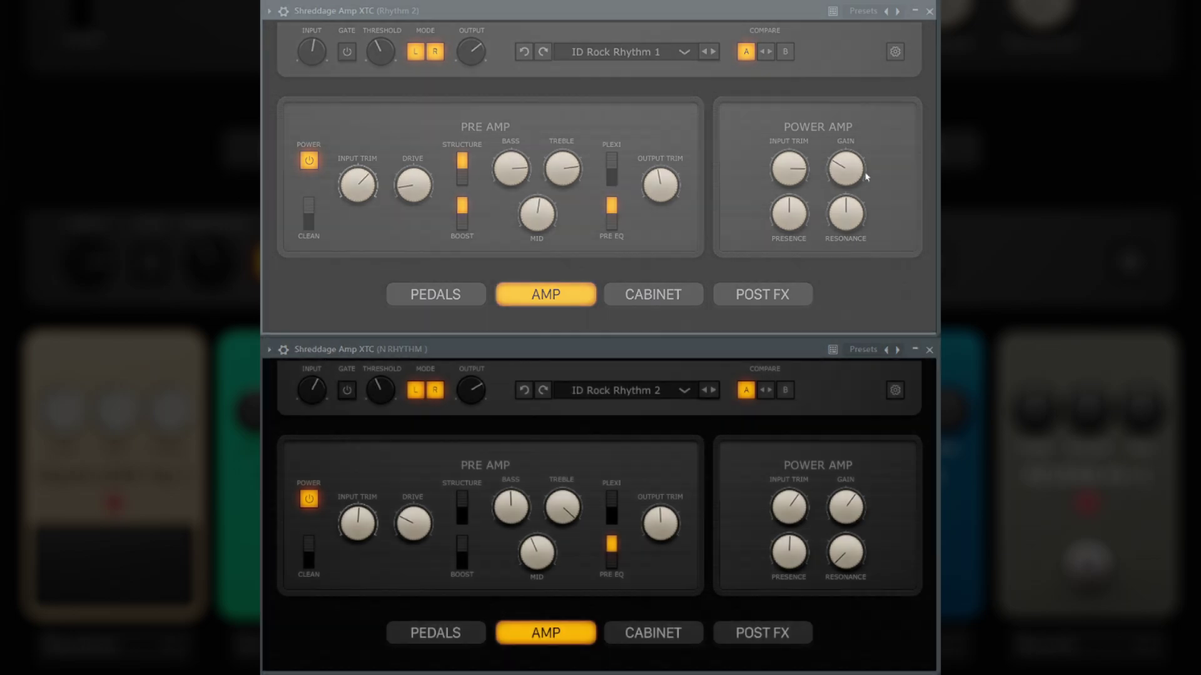
mouse_move(316, 67)
drag(314, 66, 315, 94)
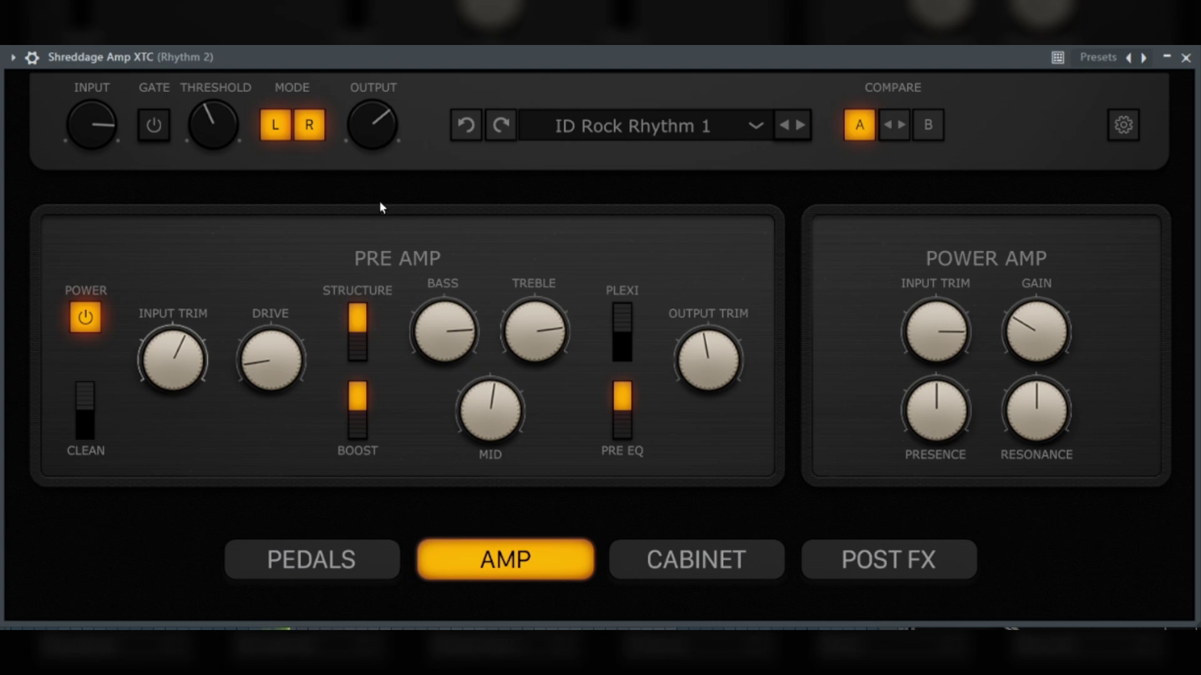
Step: Turn off Structure and Boost in the Rhythm 2 pre amp for comparison, and turn both back on
click(357, 326)
click(363, 396)
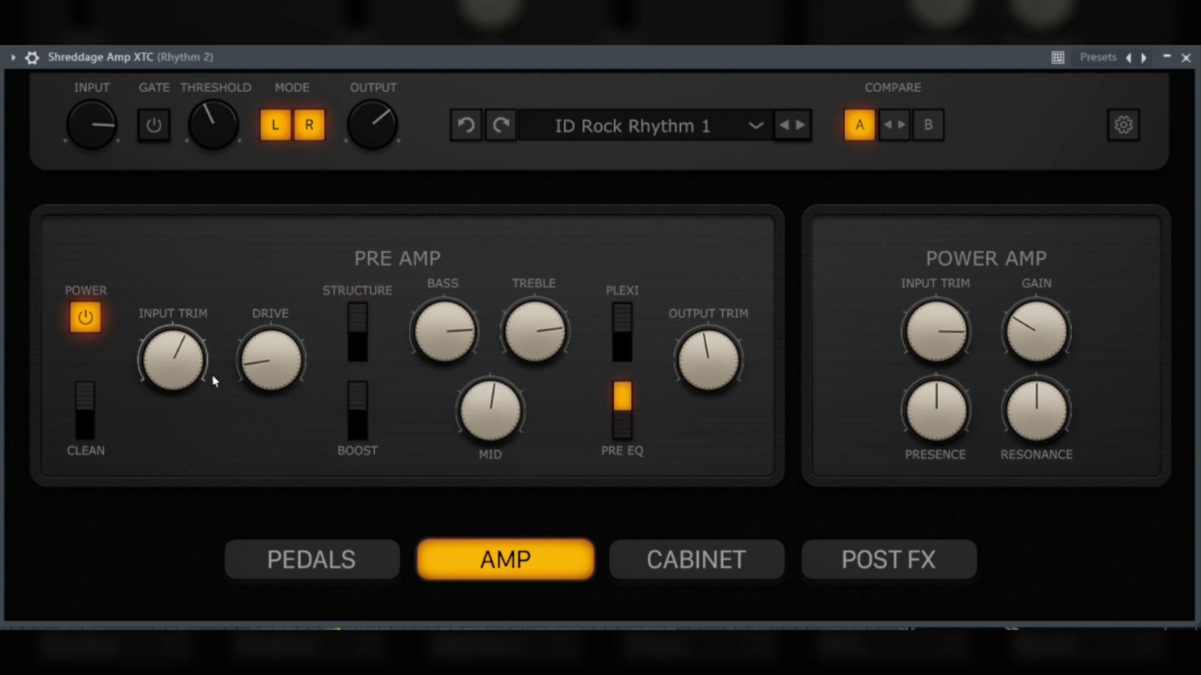
click(358, 320)
click(358, 396)
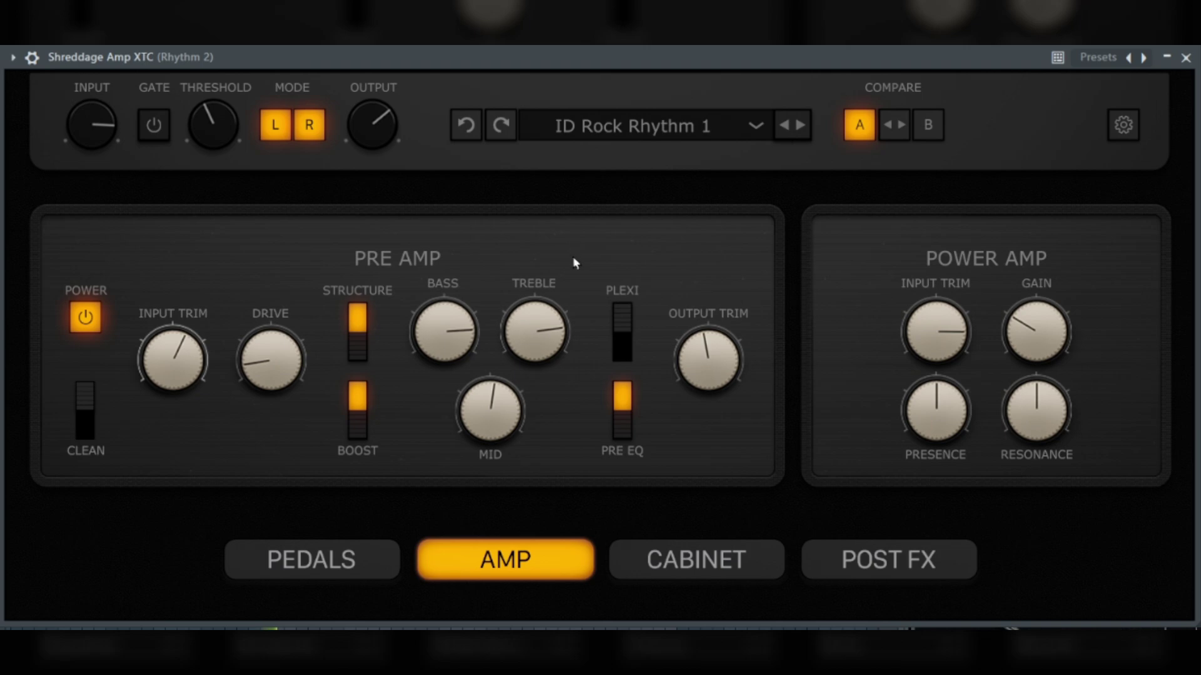
Step: Try the Rhythm 2 amp with Pre EQ off and higher treble and resonance, and restore these settings
click(623, 396)
scroll(550, 335, up, 3)
drag(1052, 424, 1055, 364)
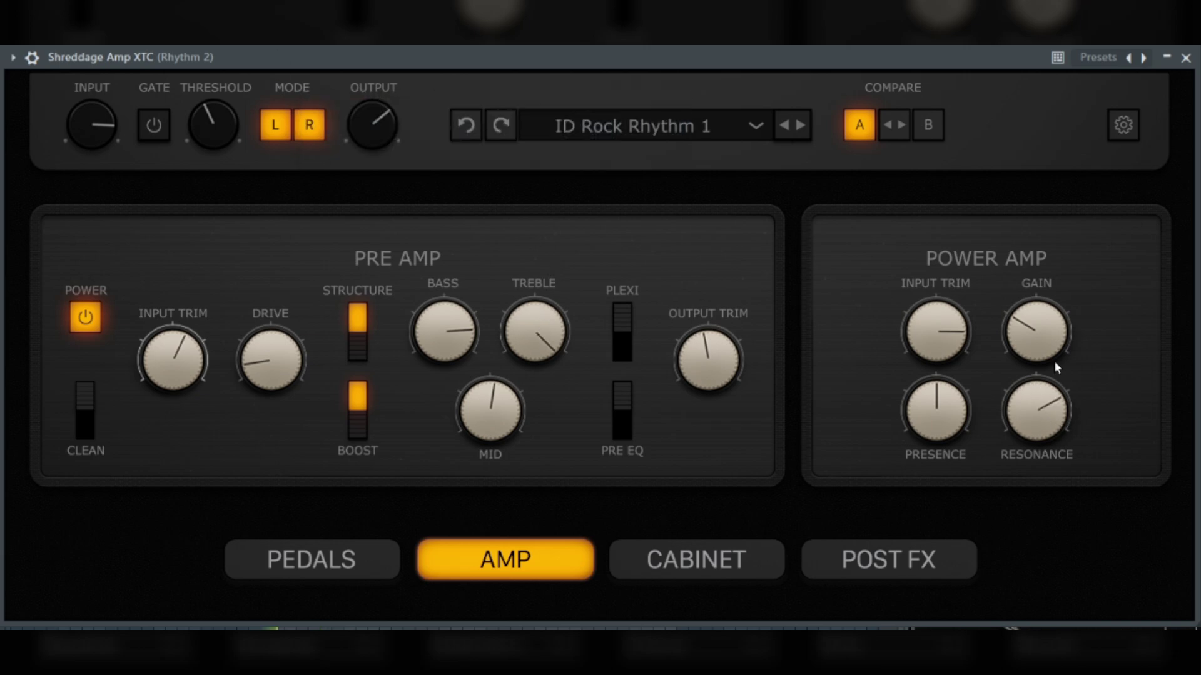
scroll(1038, 396, down, 3)
scroll(533, 350, down, 3)
click(622, 409)
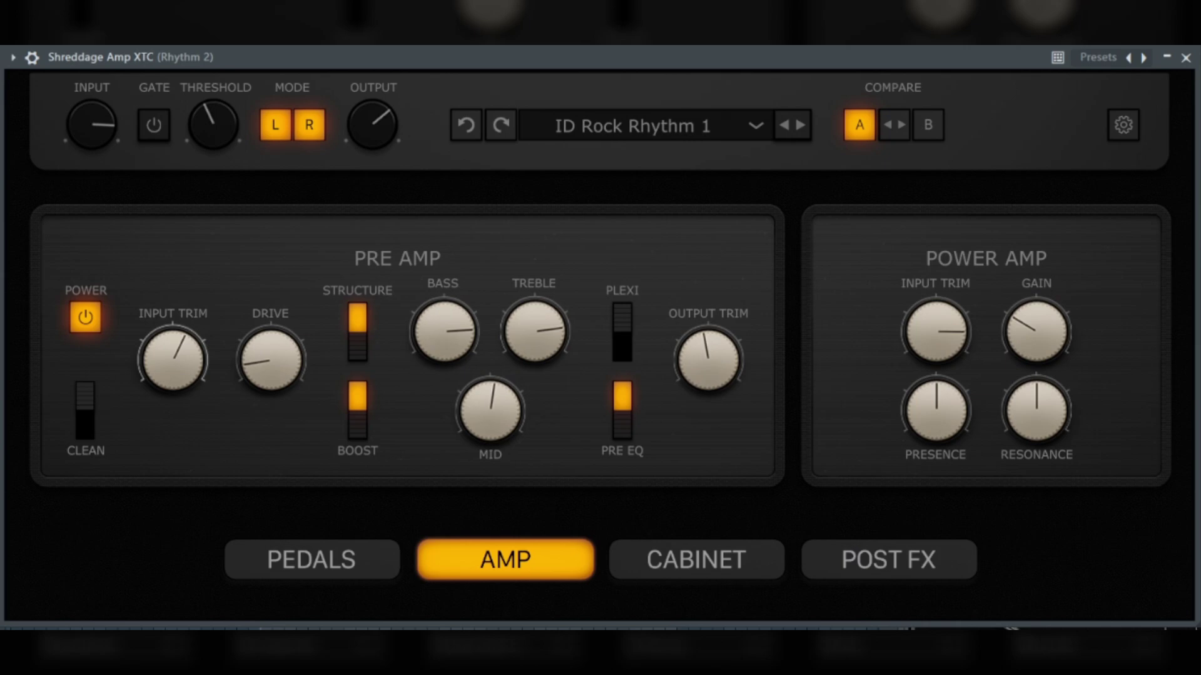
Step: Try different resonance, presence, bass and mid settings on the Rhythm 2 amp
drag(1036, 410, 1039, 382)
drag(929, 427, 928, 526)
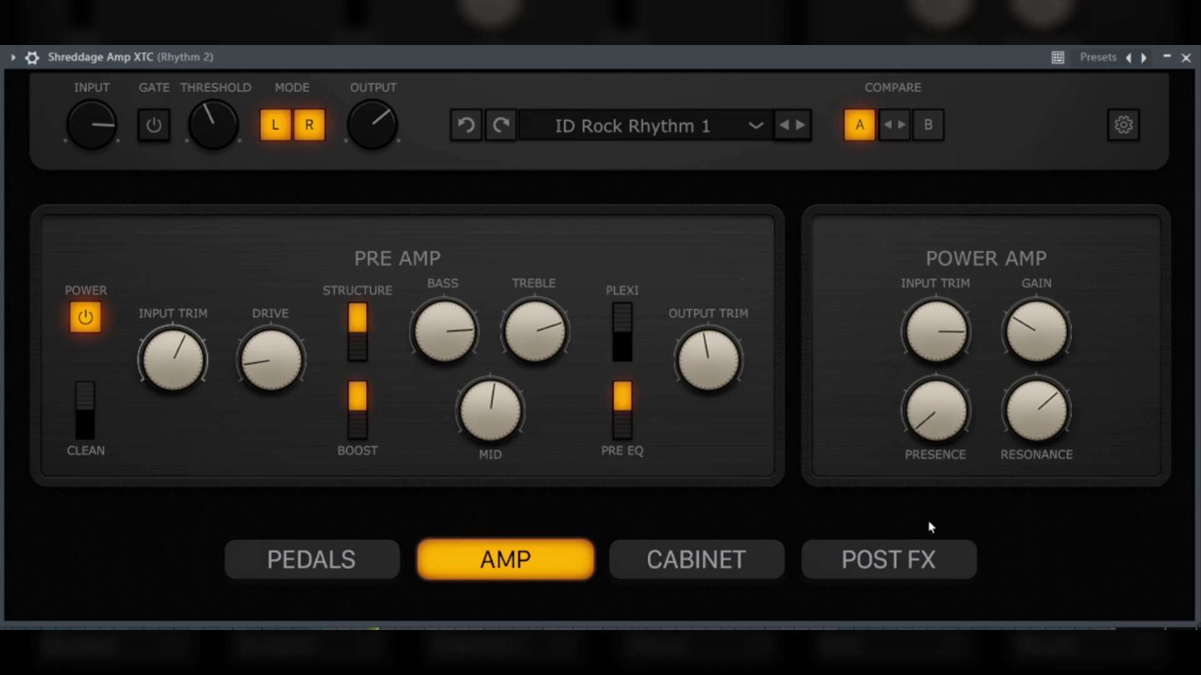
drag(437, 340, 480, 578)
drag(454, 339, 467, 214)
drag(936, 414, 953, 275)
drag(505, 418, 449, 45)
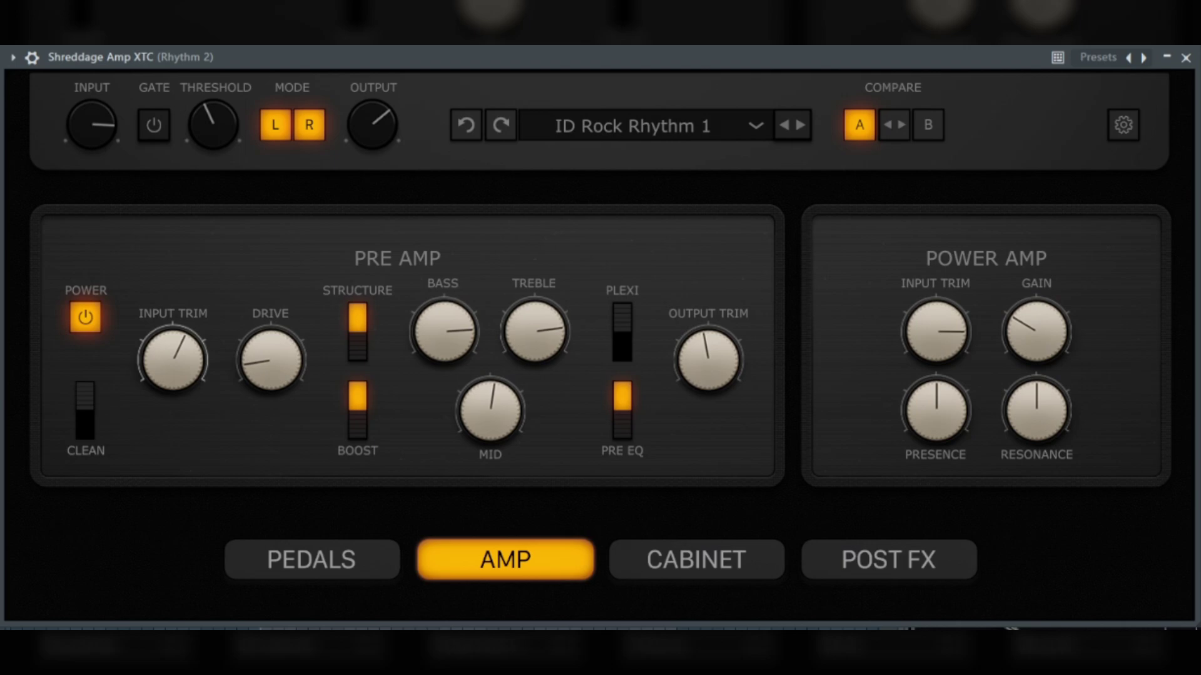
Step: Audition the F65D Dyn 57 on Cabinet A with the Prince Dyn 57 on Cabinet B
click(696, 560)
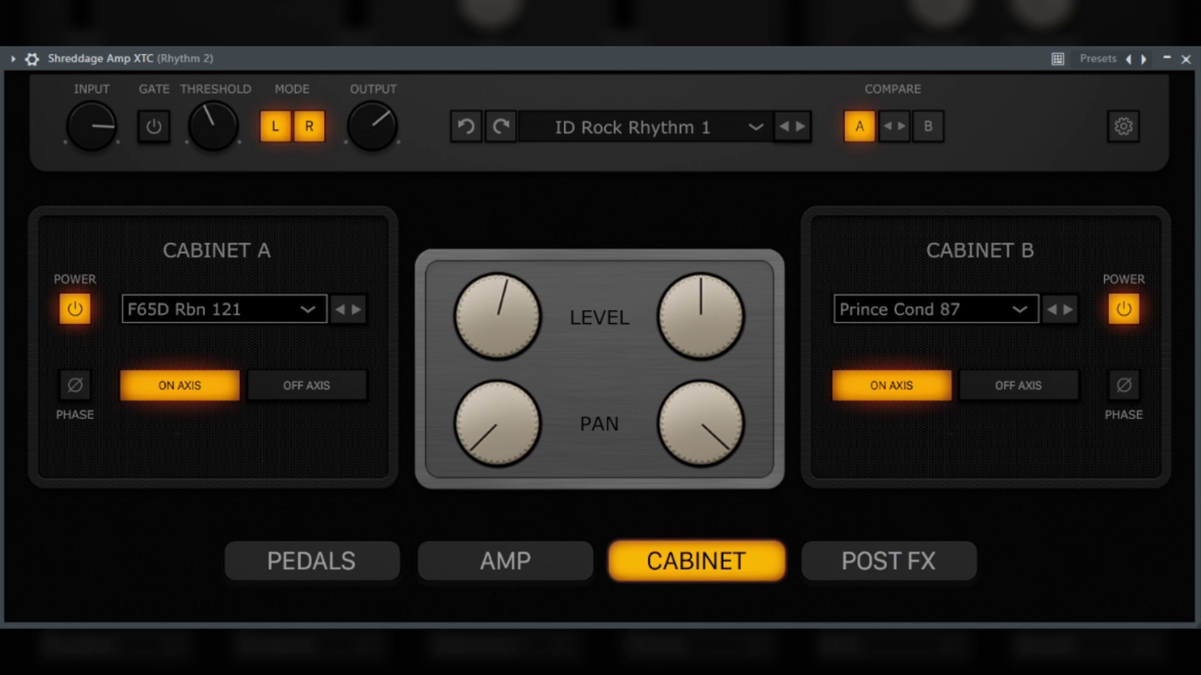
click(356, 310)
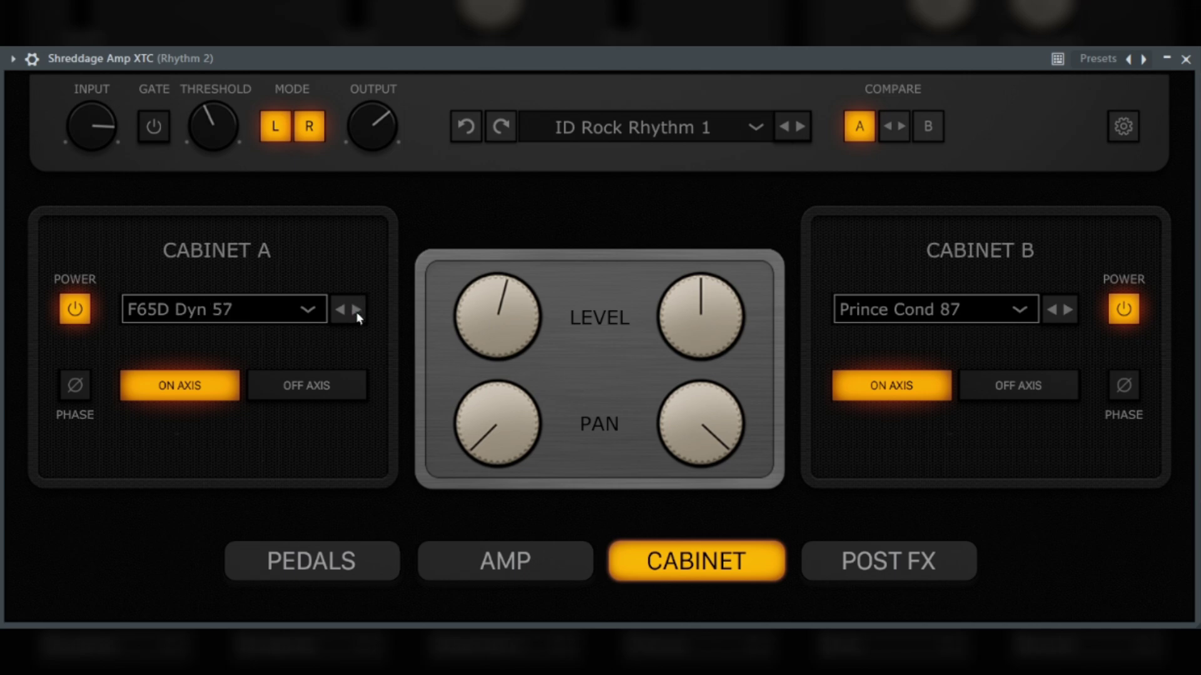
click(1050, 319)
click(1052, 314)
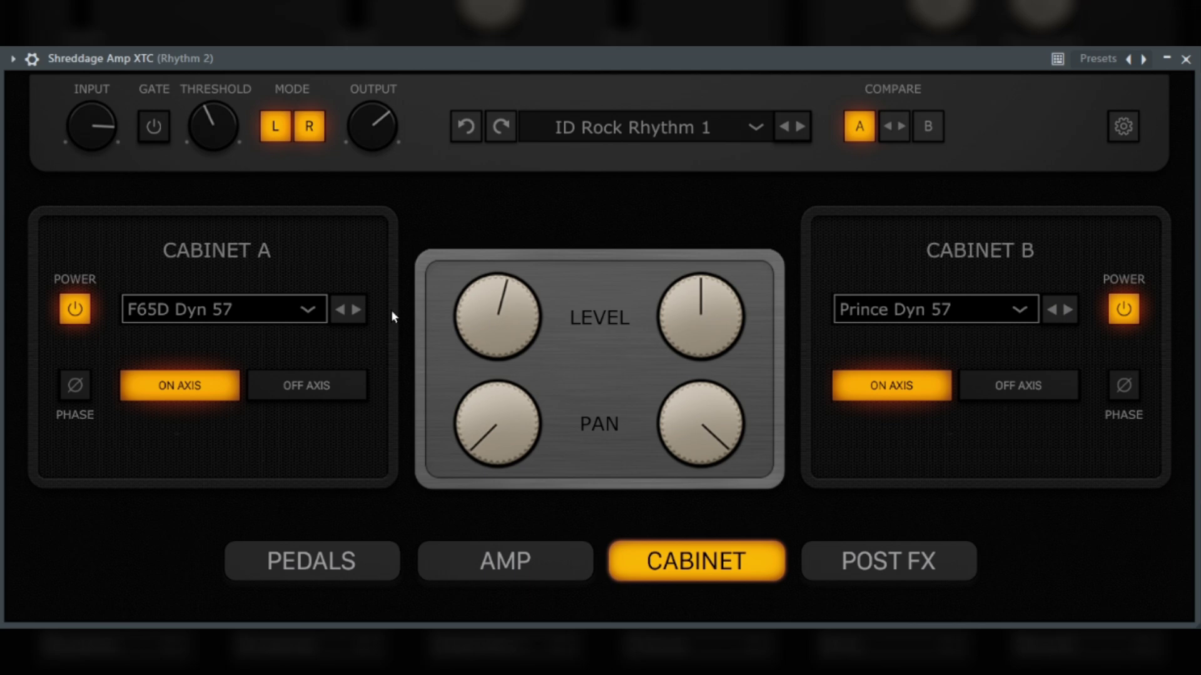
Step: Audition F65D Cond 103 on Cabinet A with Prince Cond 103 on Cabinet B, and step both back
click(355, 310)
click(1067, 316)
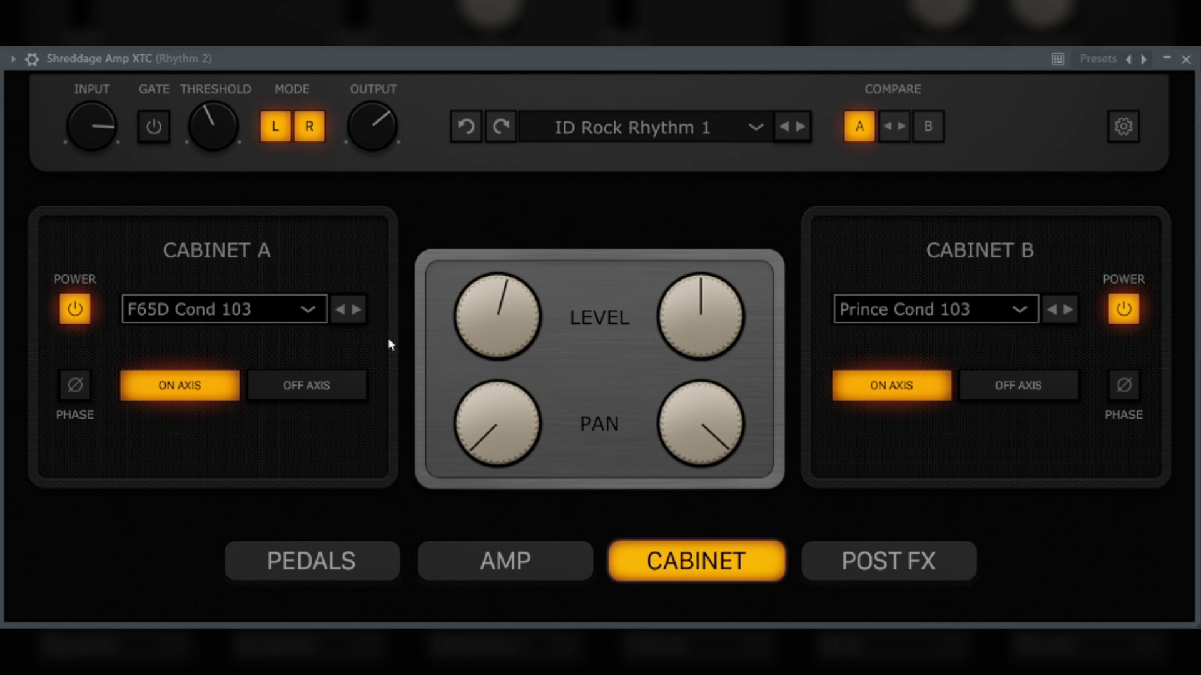
click(342, 310)
click(1053, 311)
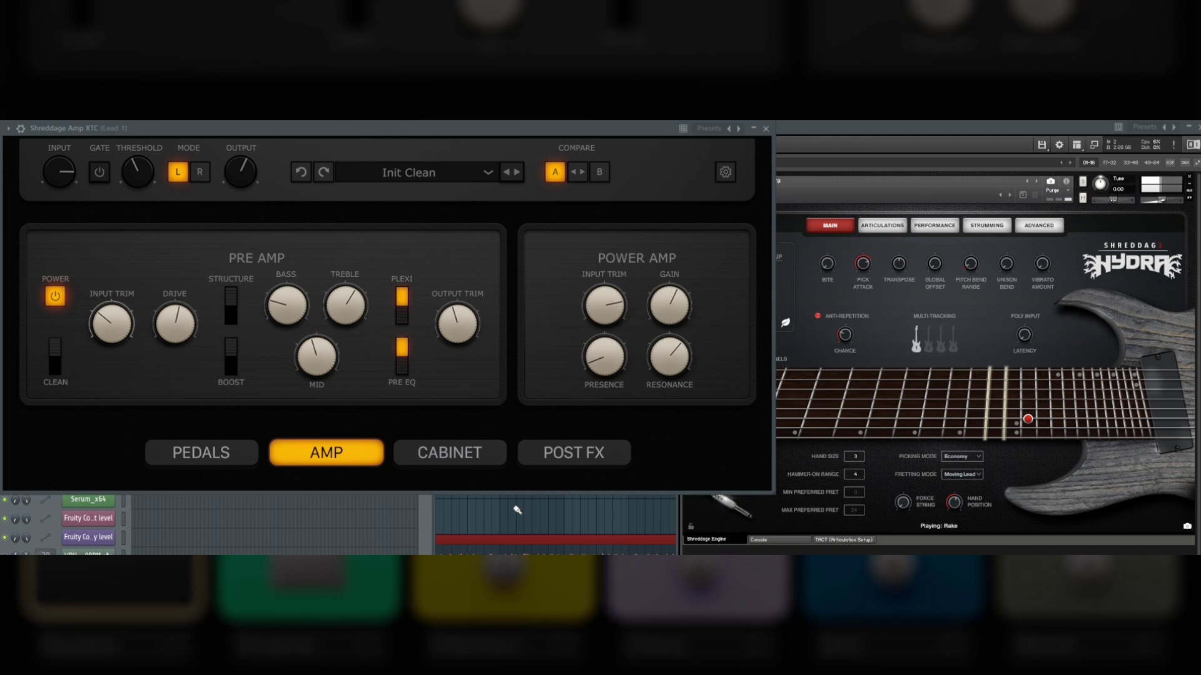
Step: Review the cabinet, amp and pedal settings of the Lead 1 guitar amp
click(461, 457)
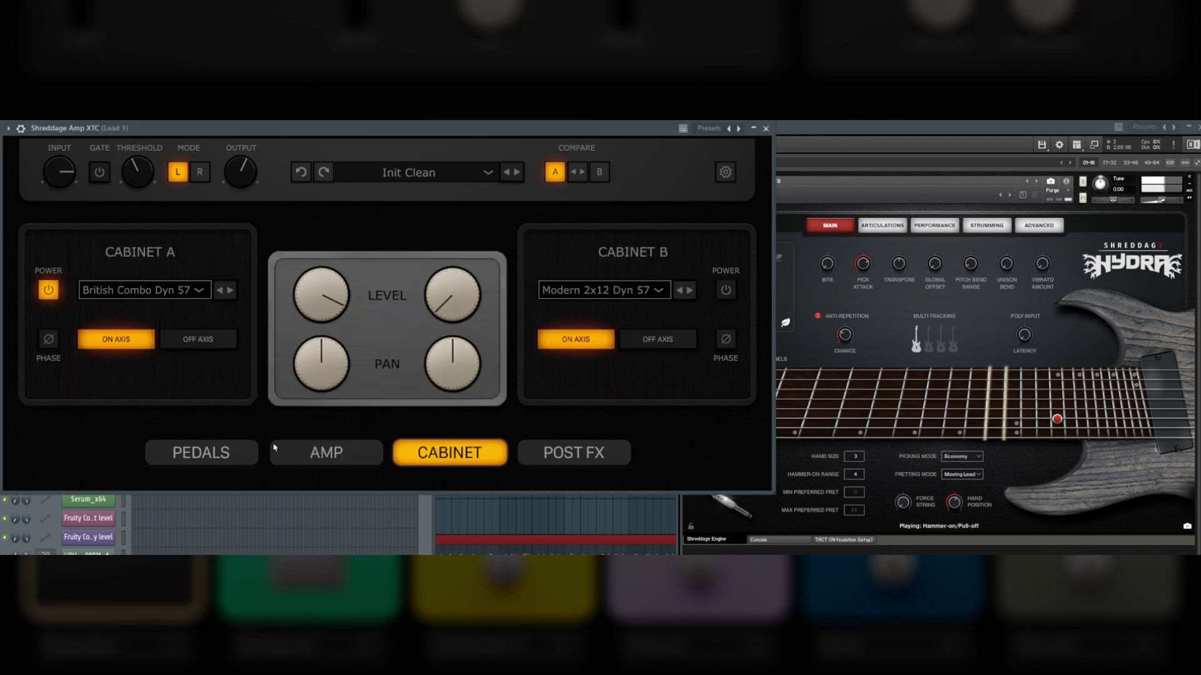
click(213, 454)
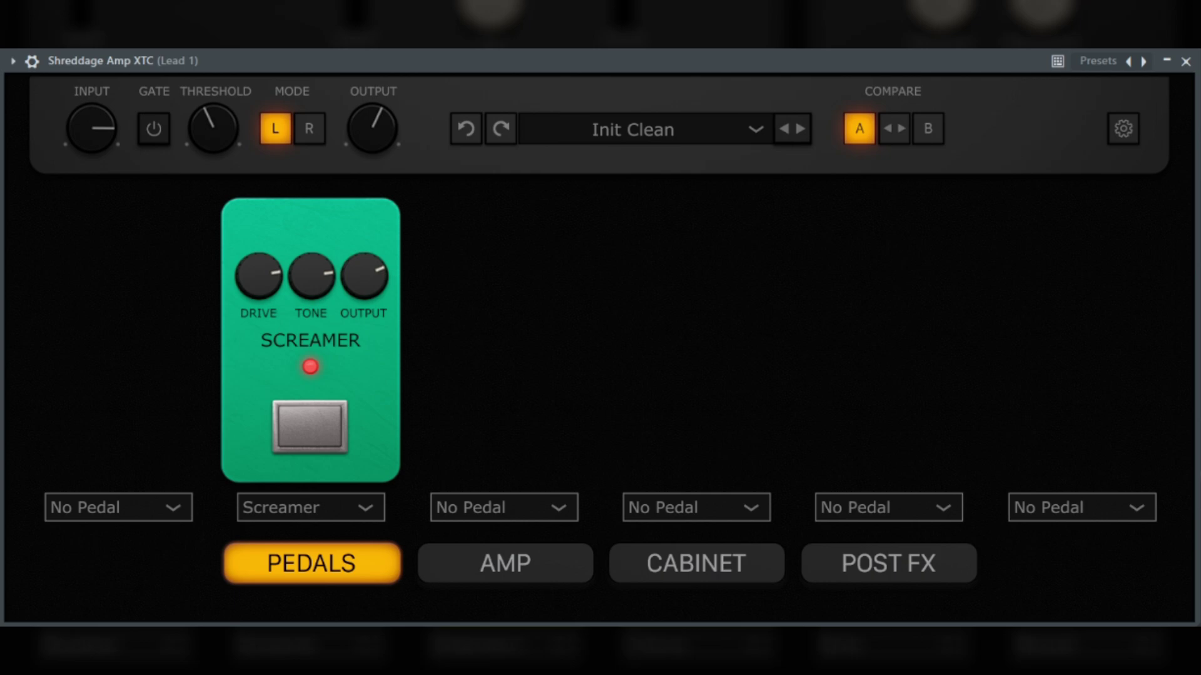
click(502, 559)
click(295, 585)
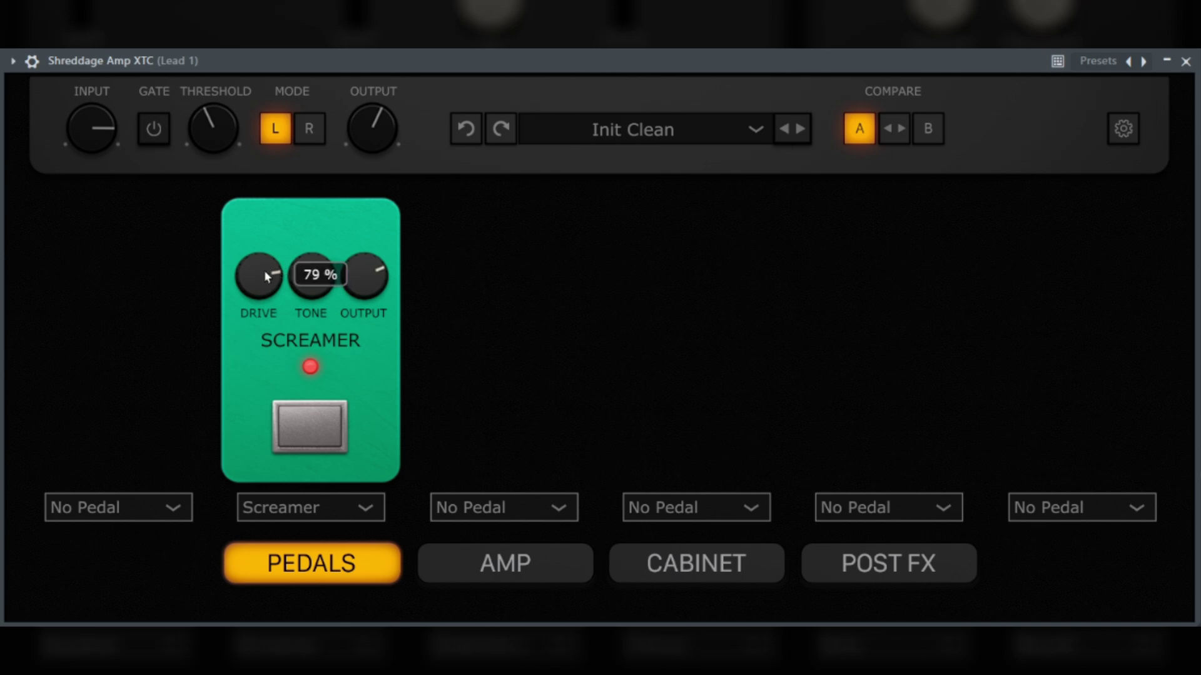
Step: Try a lower Drive on the Screamer pedal, undo the change and show the Lead 1 amp settings
drag(264, 270, 267, 463)
key(ctrl+z)
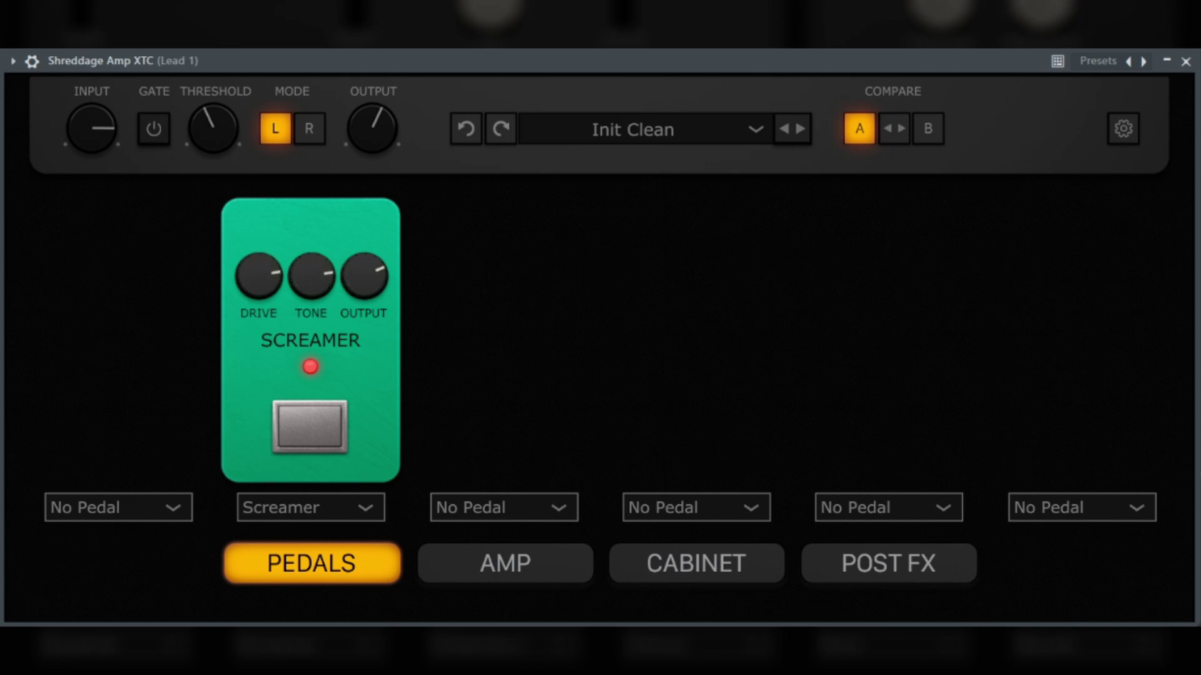
click(506, 563)
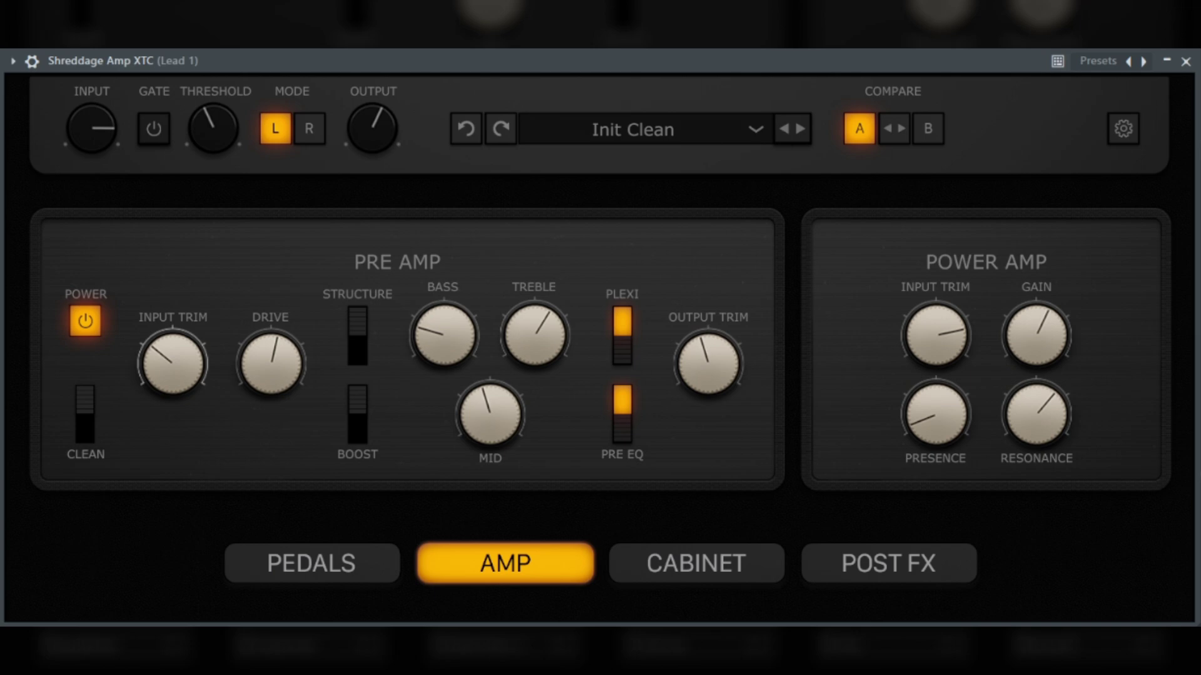
Step: Switch off Pre EQ in the pre amp of the Lead 1 guitar amp
click(621, 400)
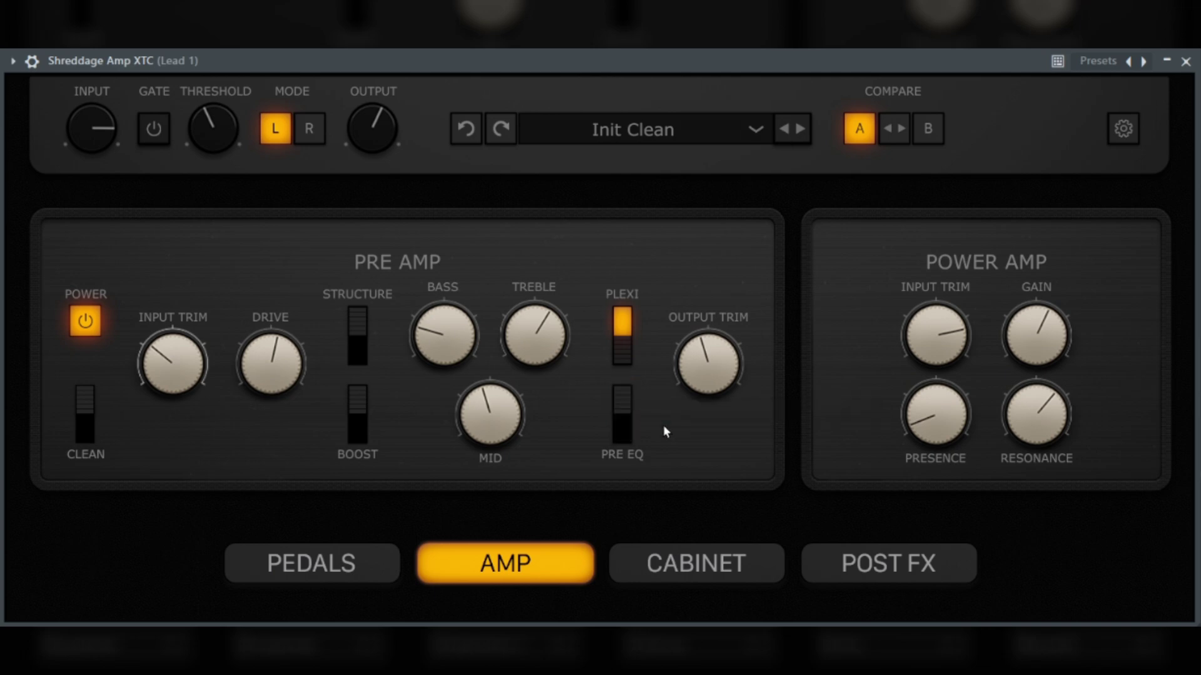
click(629, 419)
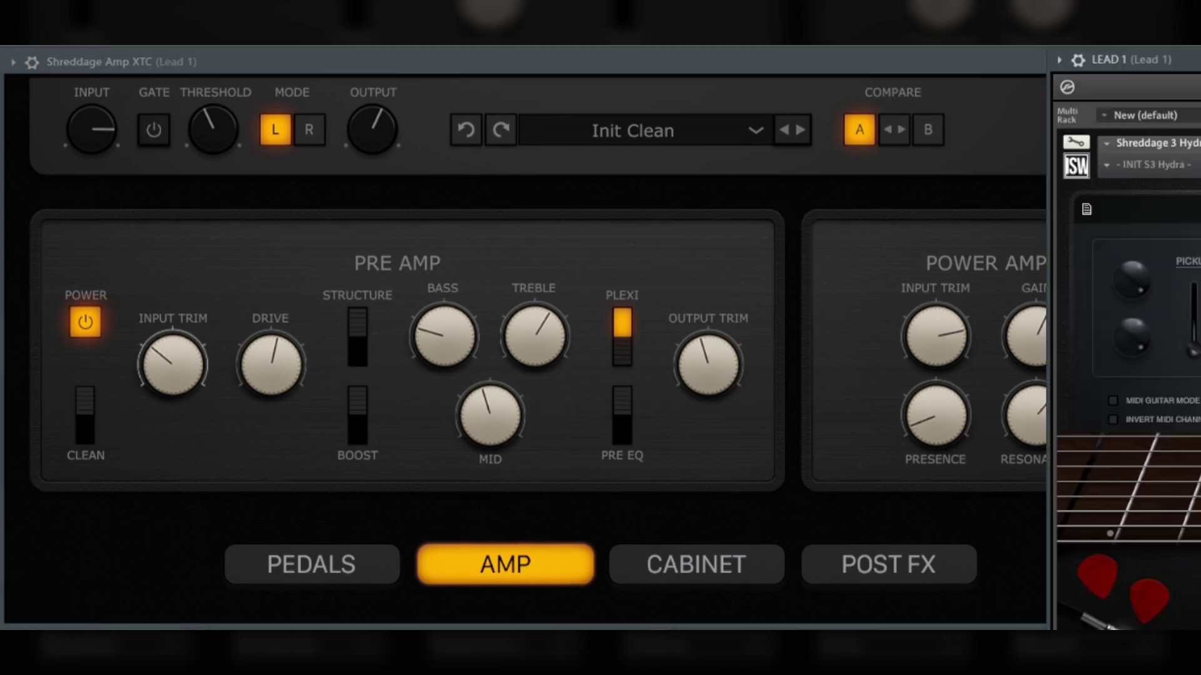
click(784, 60)
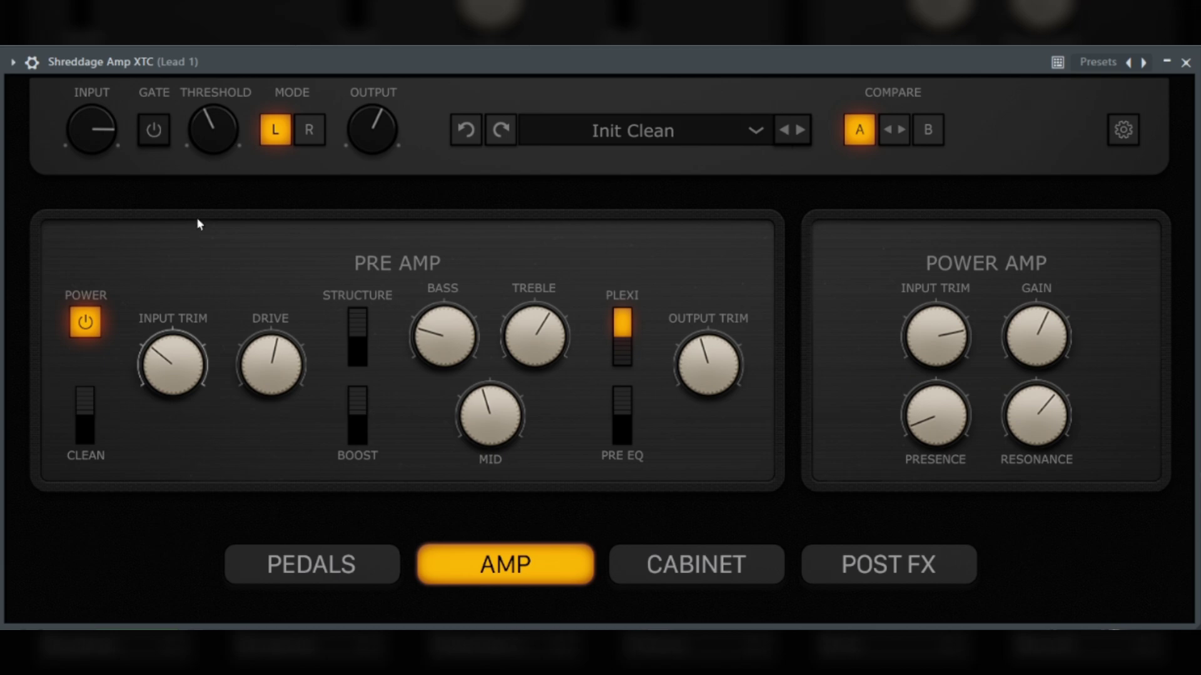
Step: Try lowering the Lead 1 amp's main Input to about -30 dB and back up, and its pre amp Input Trim to minimum
drag(94, 123, 89, 195)
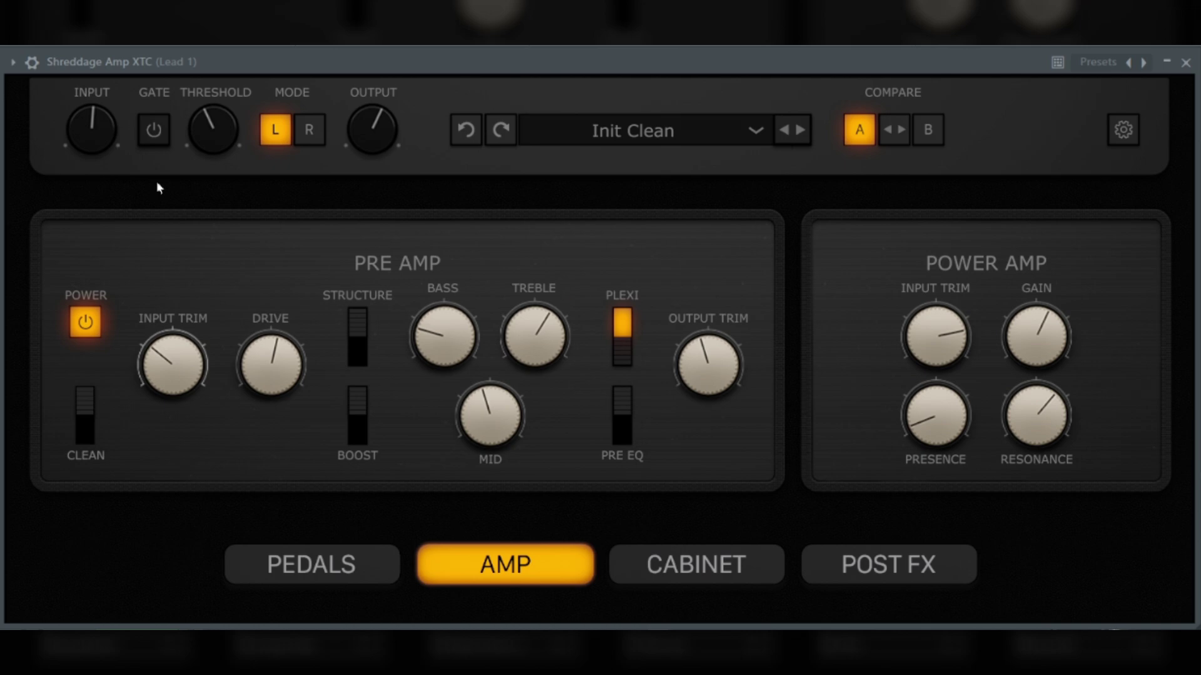
drag(92, 128, 95, 145)
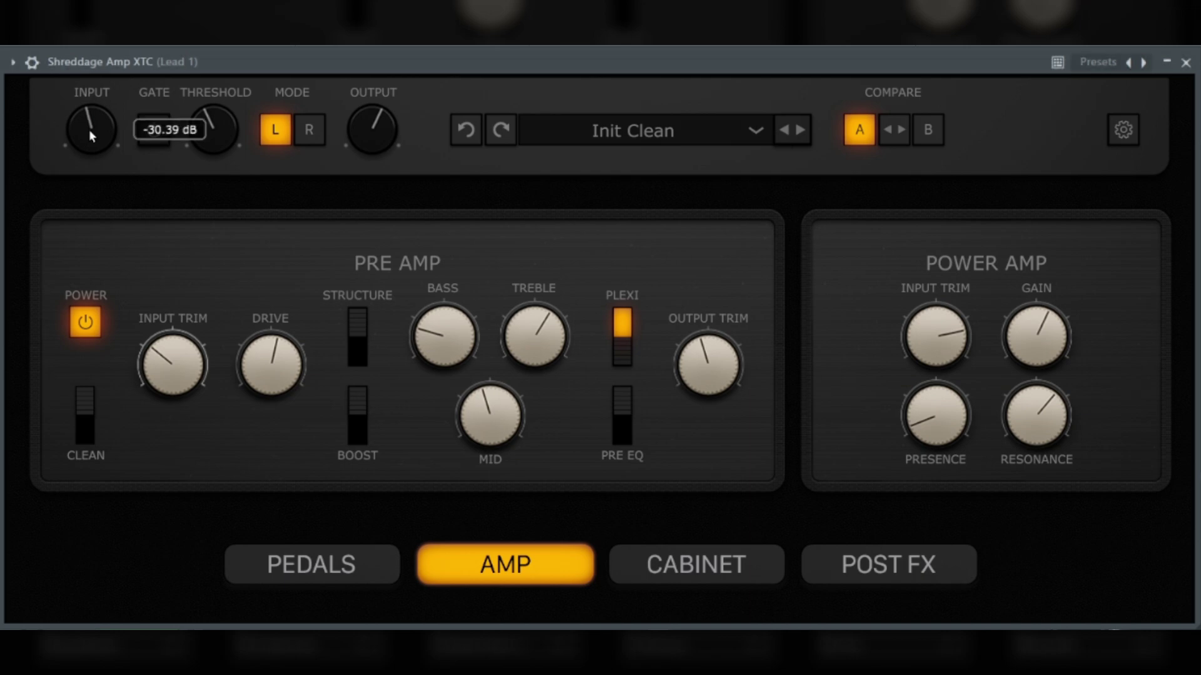
drag(89, 129, 111, 62)
drag(172, 360, 190, 553)
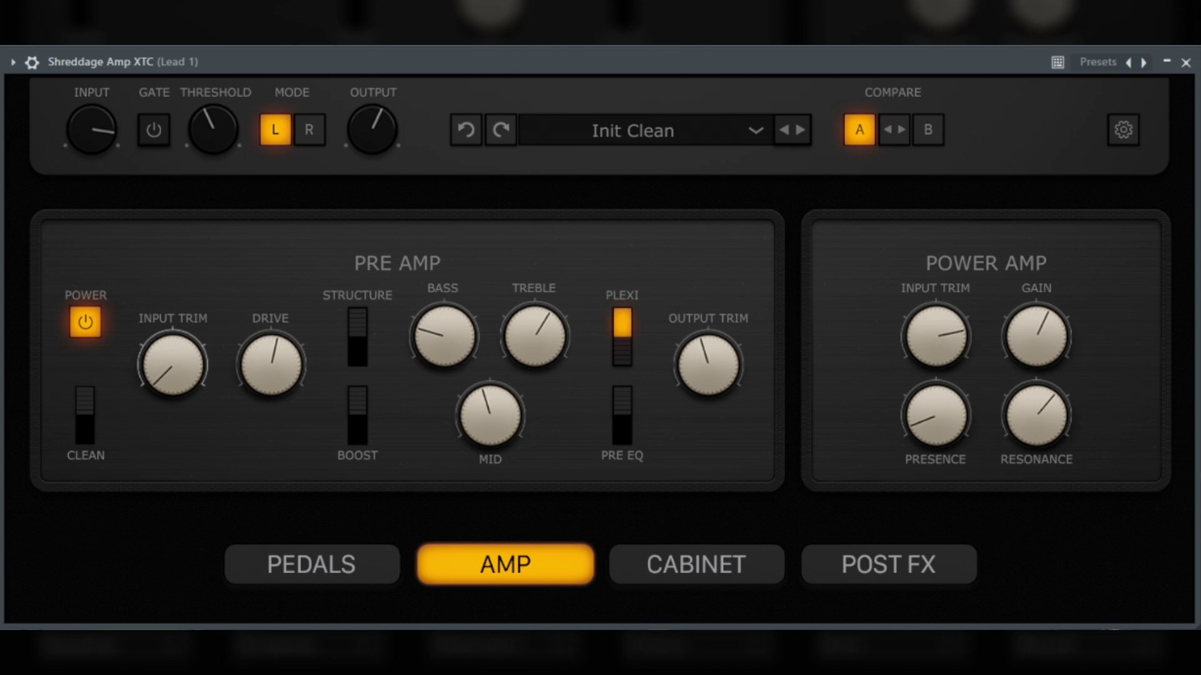
Step: Show the Lead 1 cabinets and audition British Combo Cond 87 and Classic 4x10 Dyn 57 on Cabinet A
click(696, 565)
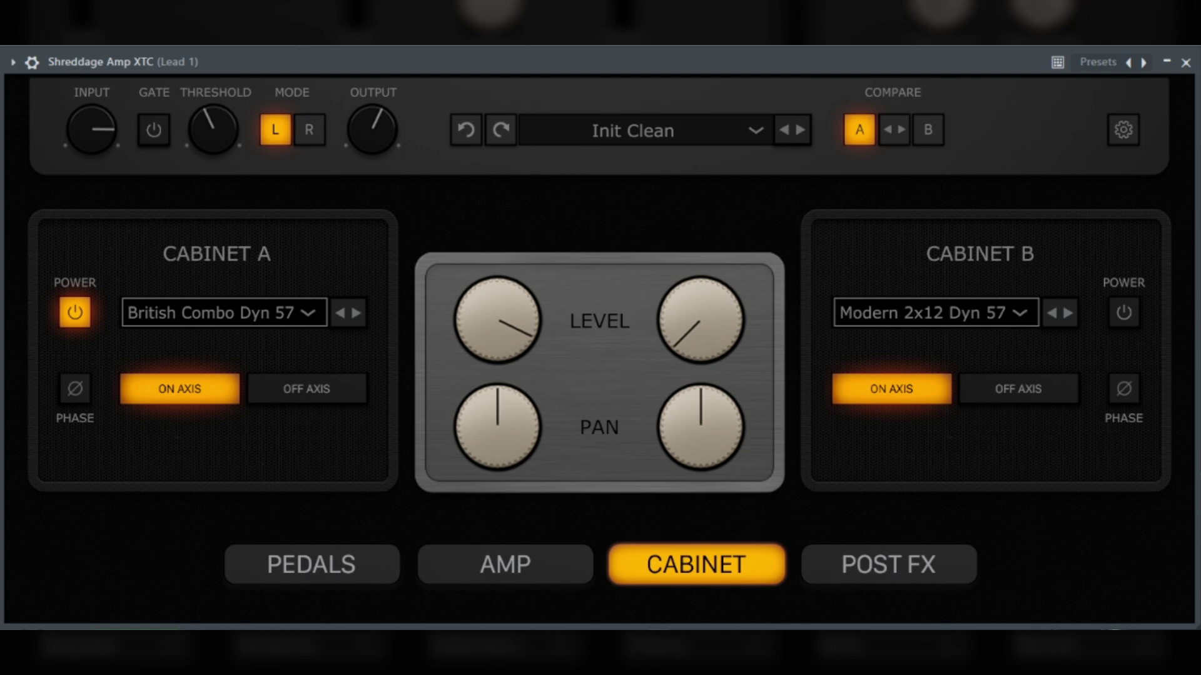
click(506, 564)
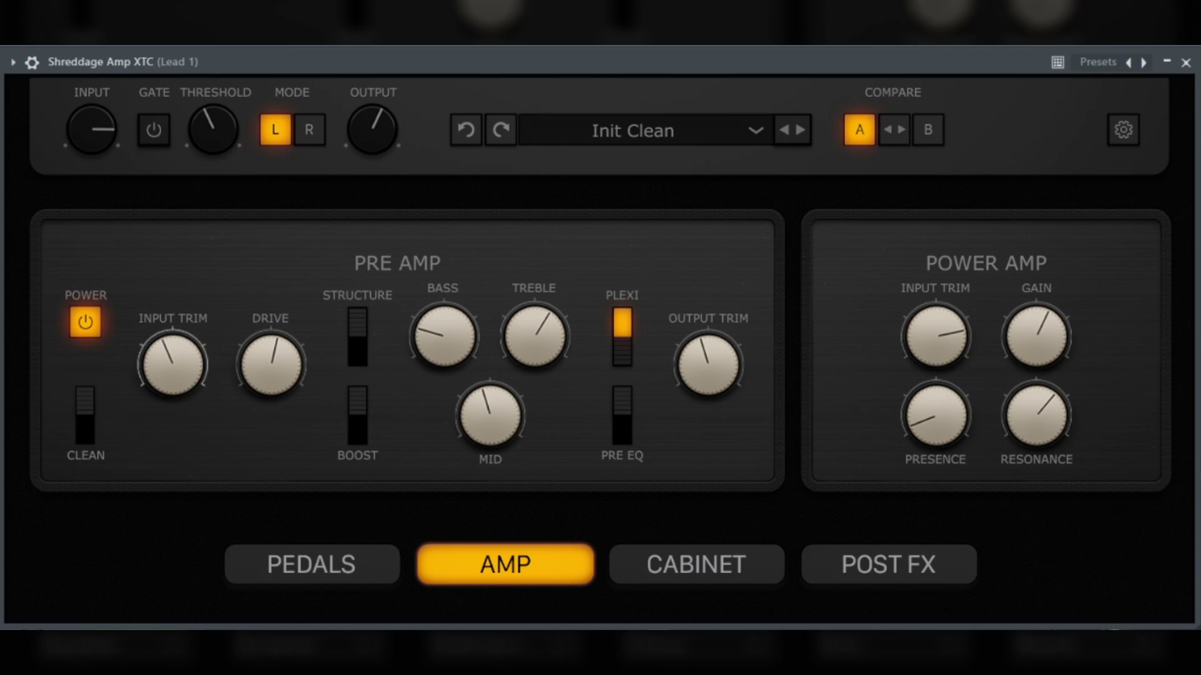
click(733, 571)
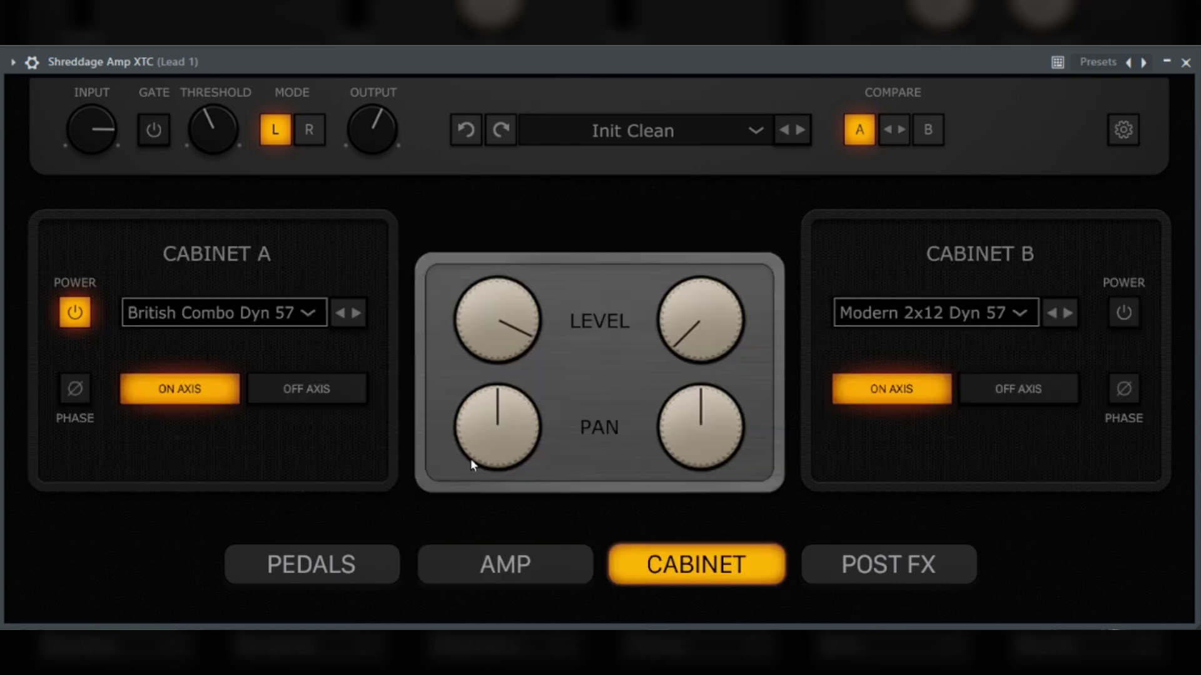
click(356, 315)
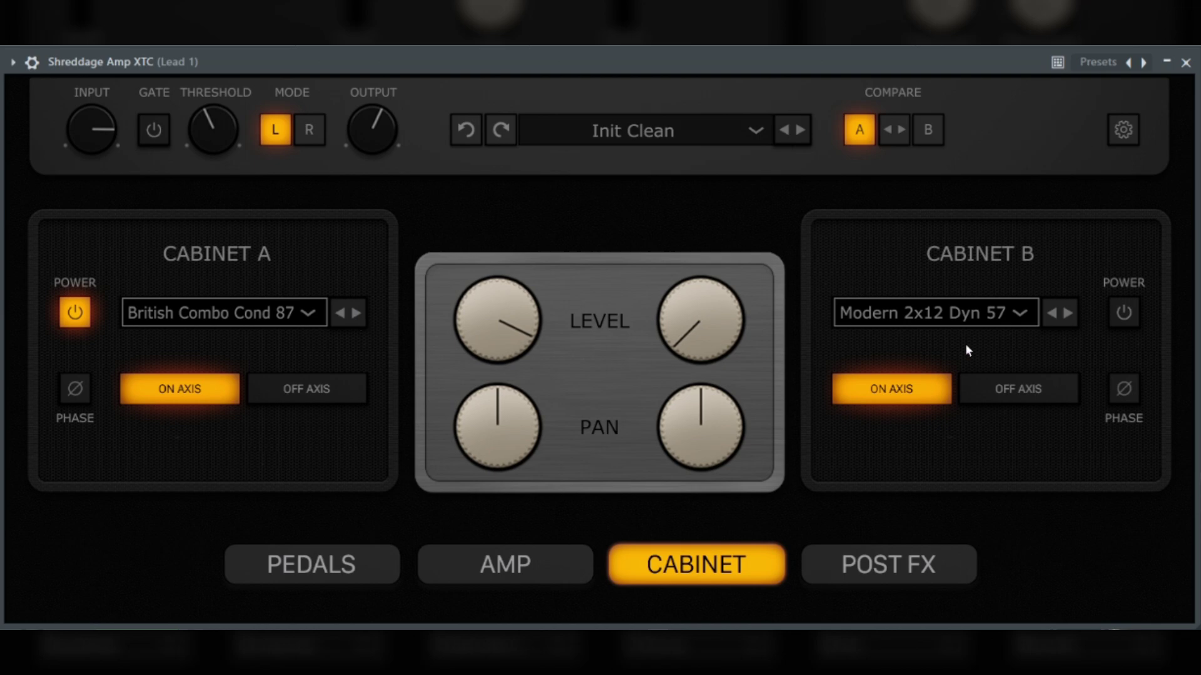
click(357, 314)
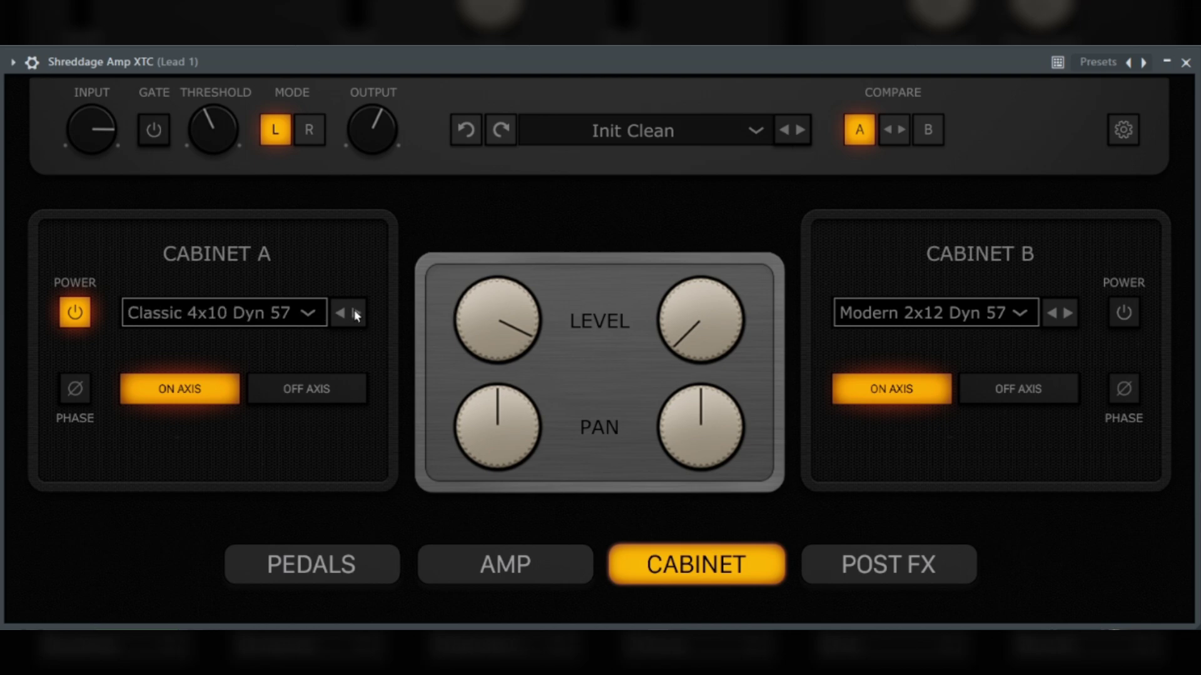
Step: Audition F65D Dyn 57, Jazz Dyn 57, Jazz Cond 103 and Jazz Cond 87 on Cabinet A
click(287, 306)
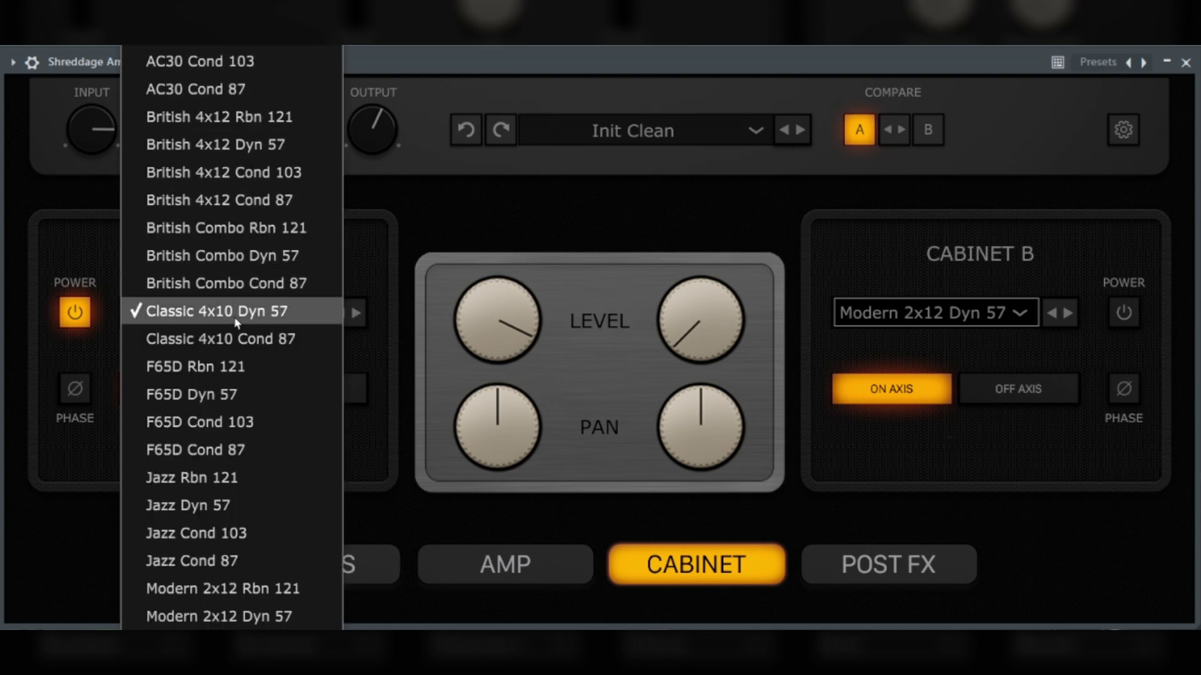
click(243, 396)
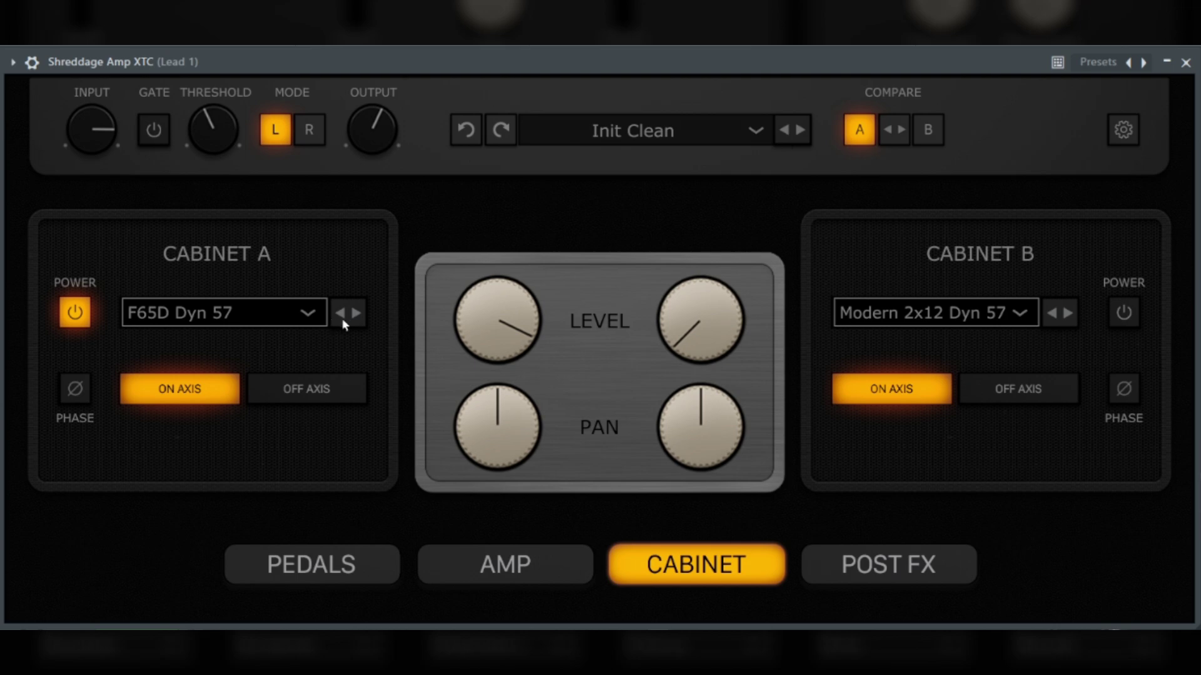
click(297, 319)
click(286, 425)
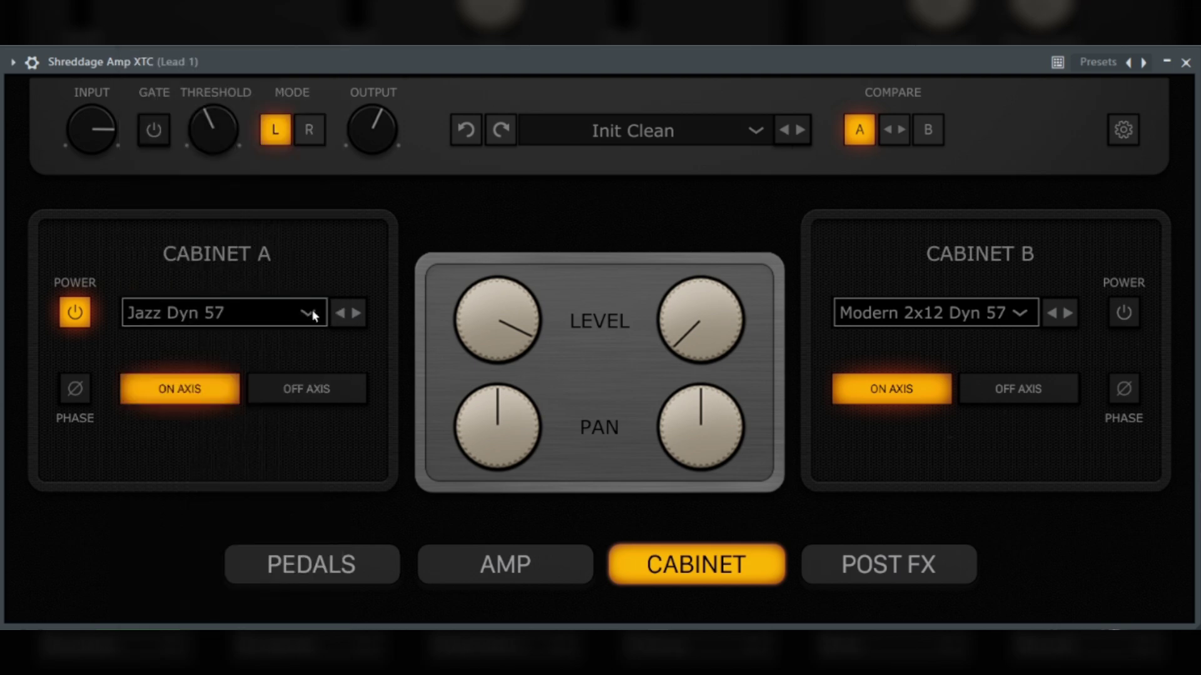
click(357, 313)
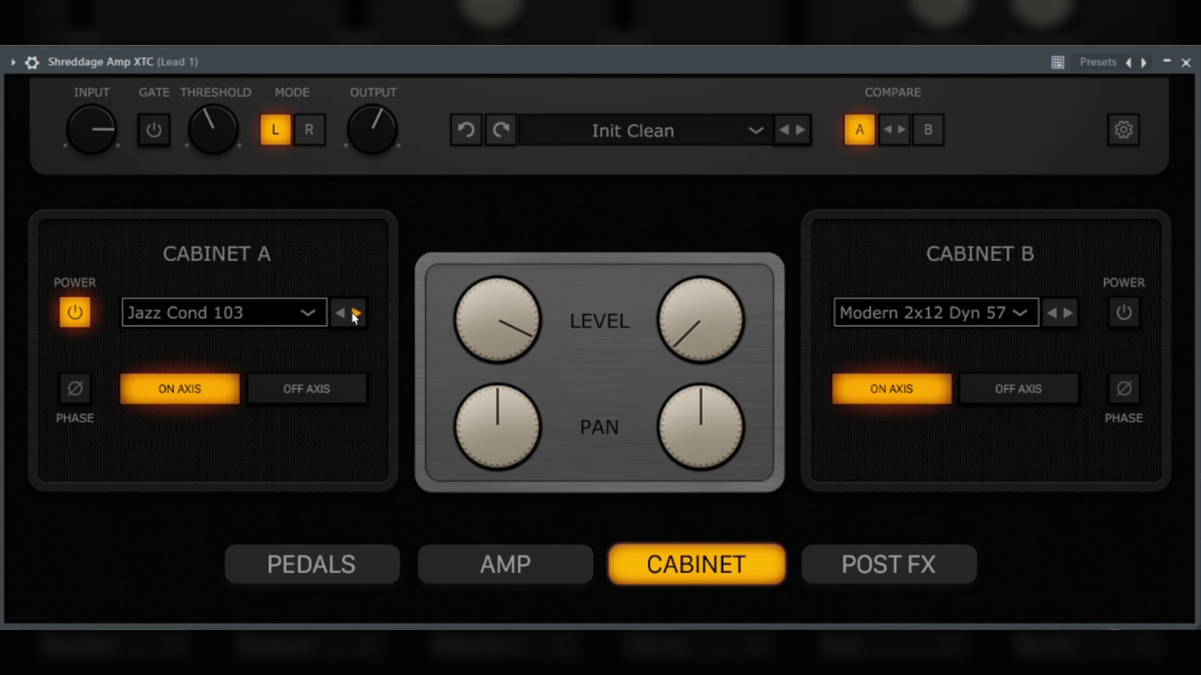
click(355, 312)
Step: Audition the Prince cabinet on Cabinet A, going from Prince Rbn 121 through Prince Dyn 57 to the following option
click(307, 315)
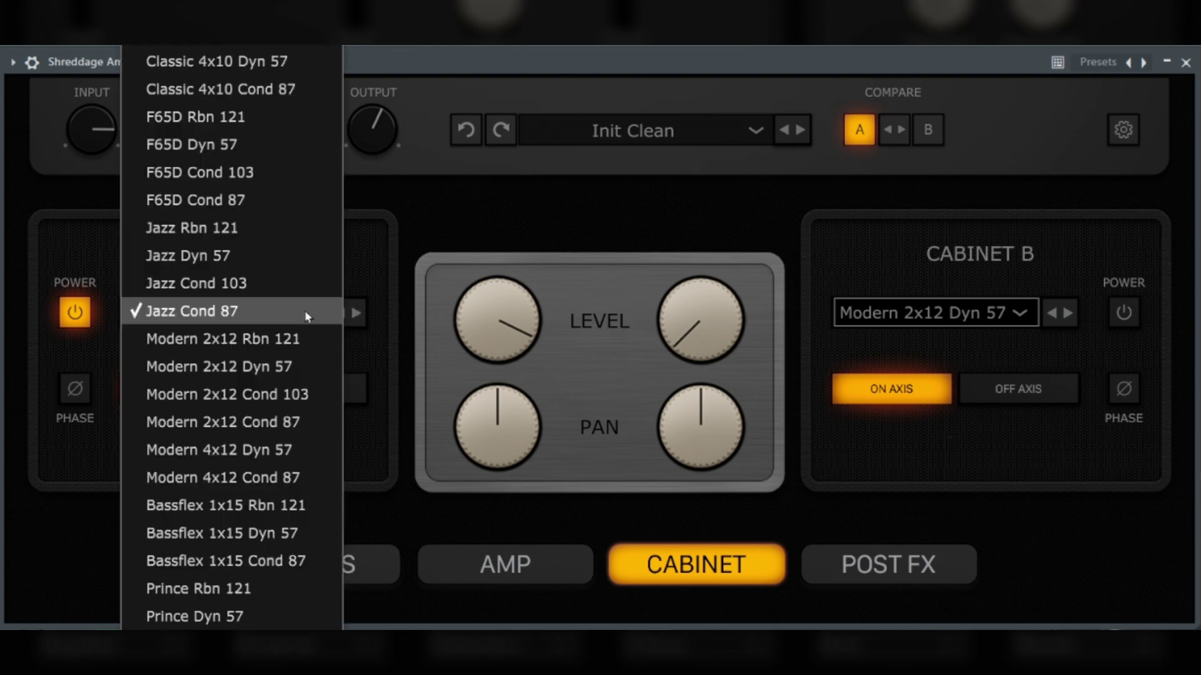
click(285, 586)
click(358, 313)
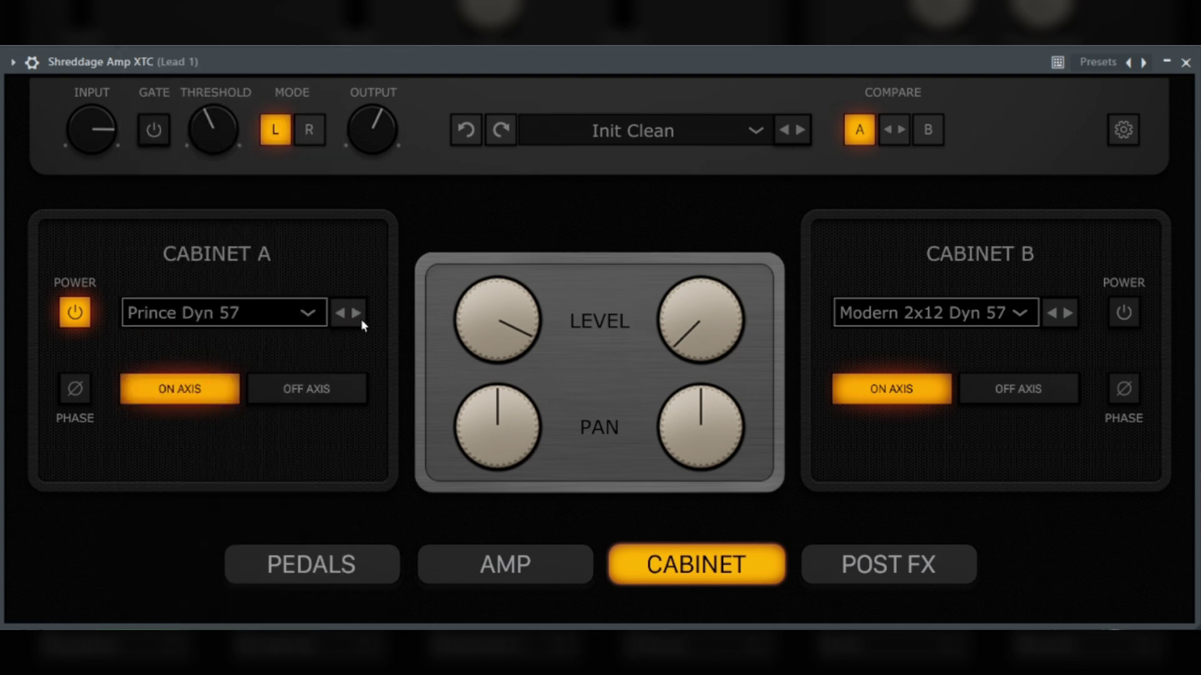
click(358, 313)
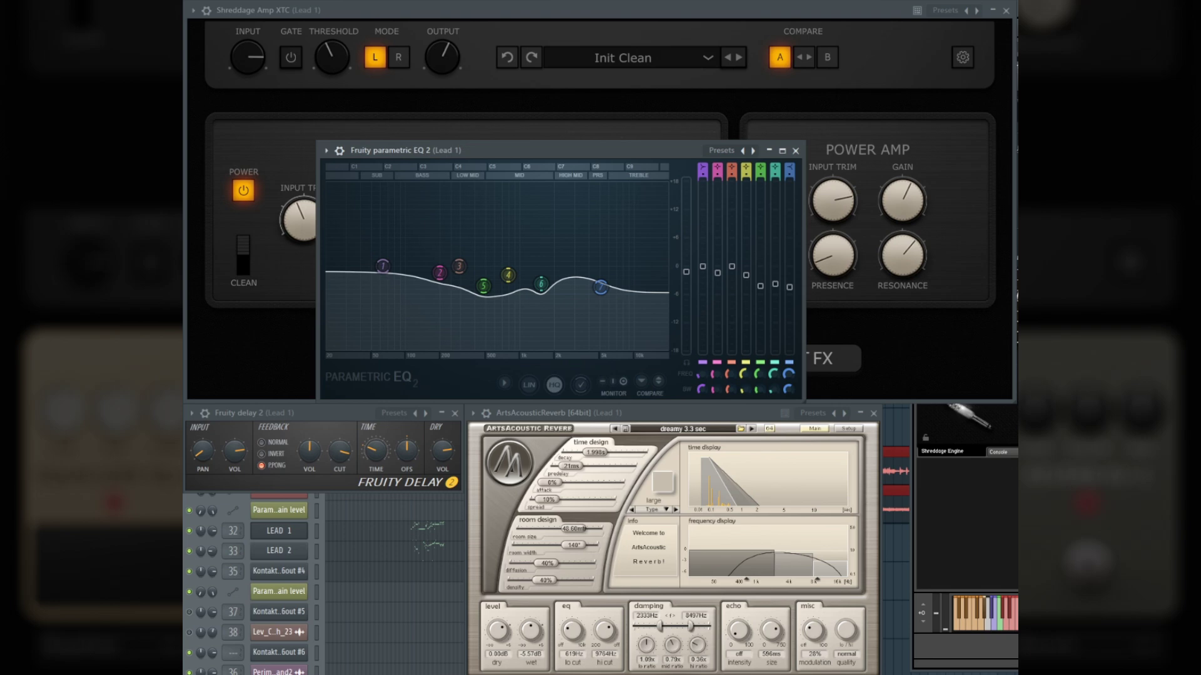
Step: Play the lead and reshape Lead 1's Parametric EQ 2, bringing its bands near flat and cutting bands 2, 3, 4 and 7
key(space)
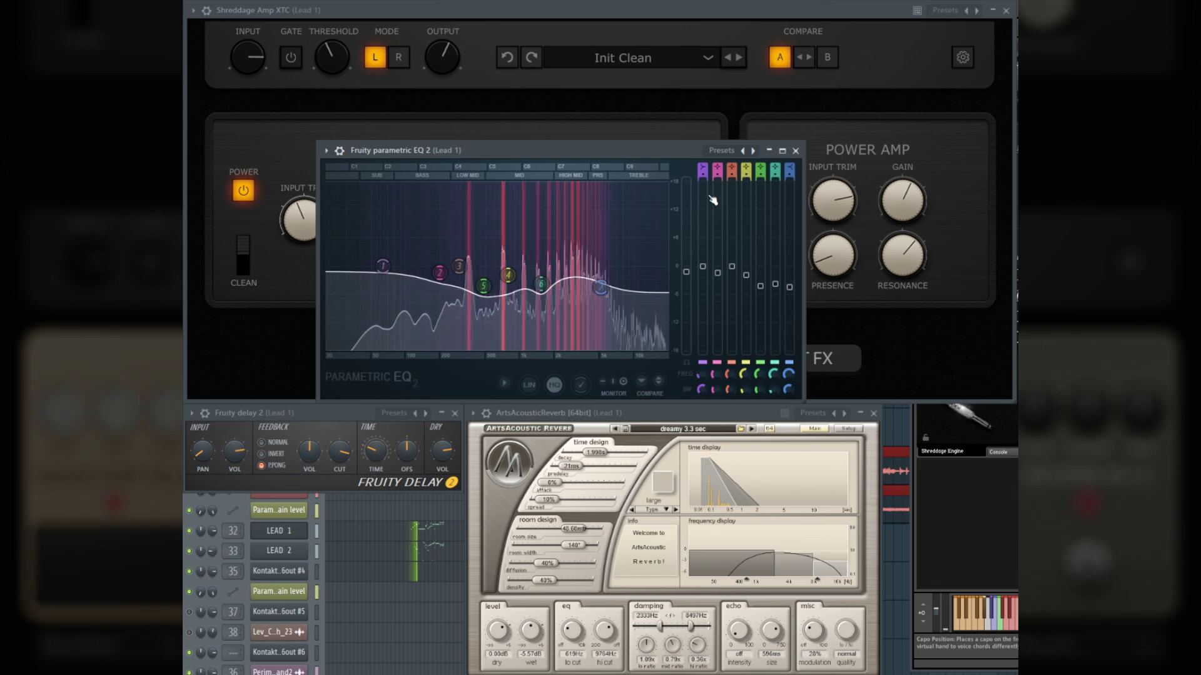
drag(599, 287, 436, 262)
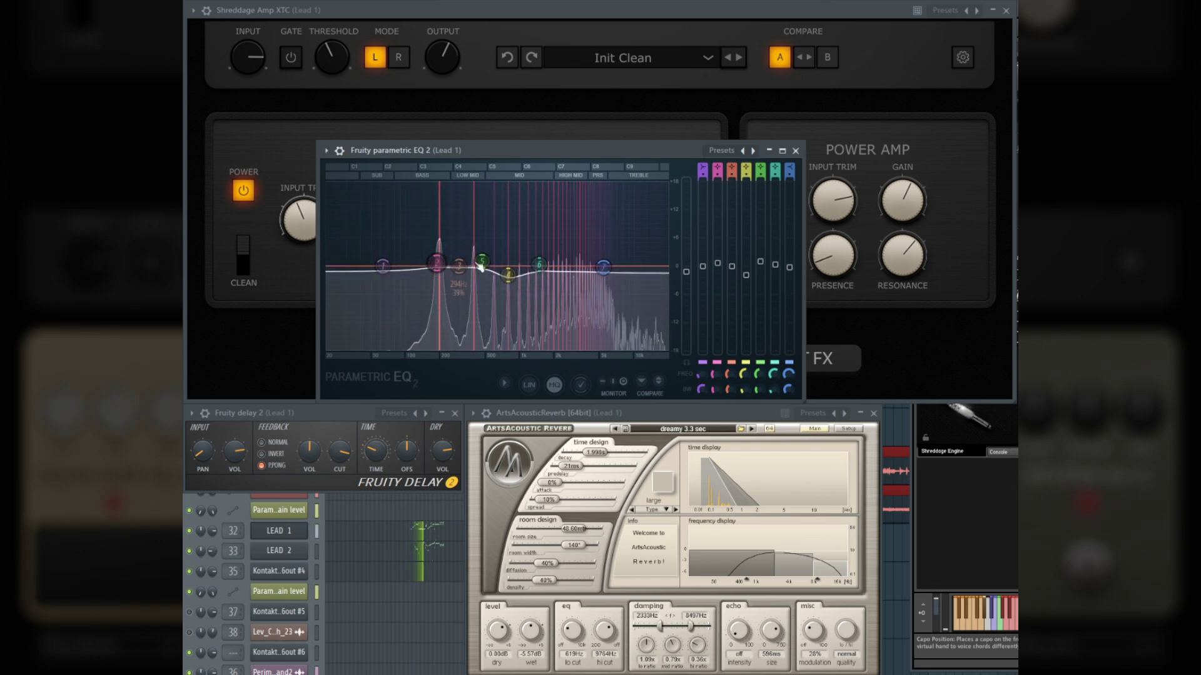
mouse_move(508, 275)
mouse_down()
mouse_move(510, 265)
mouse_move(511, 295)
mouse_up()
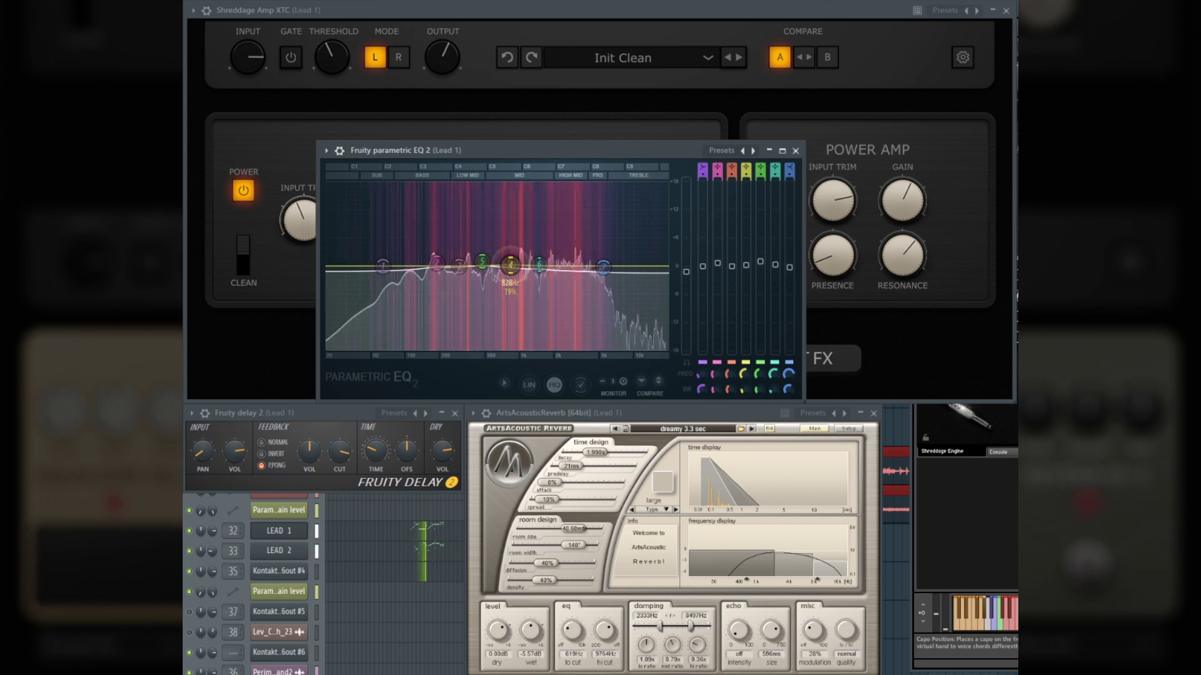
drag(435, 262, 461, 276)
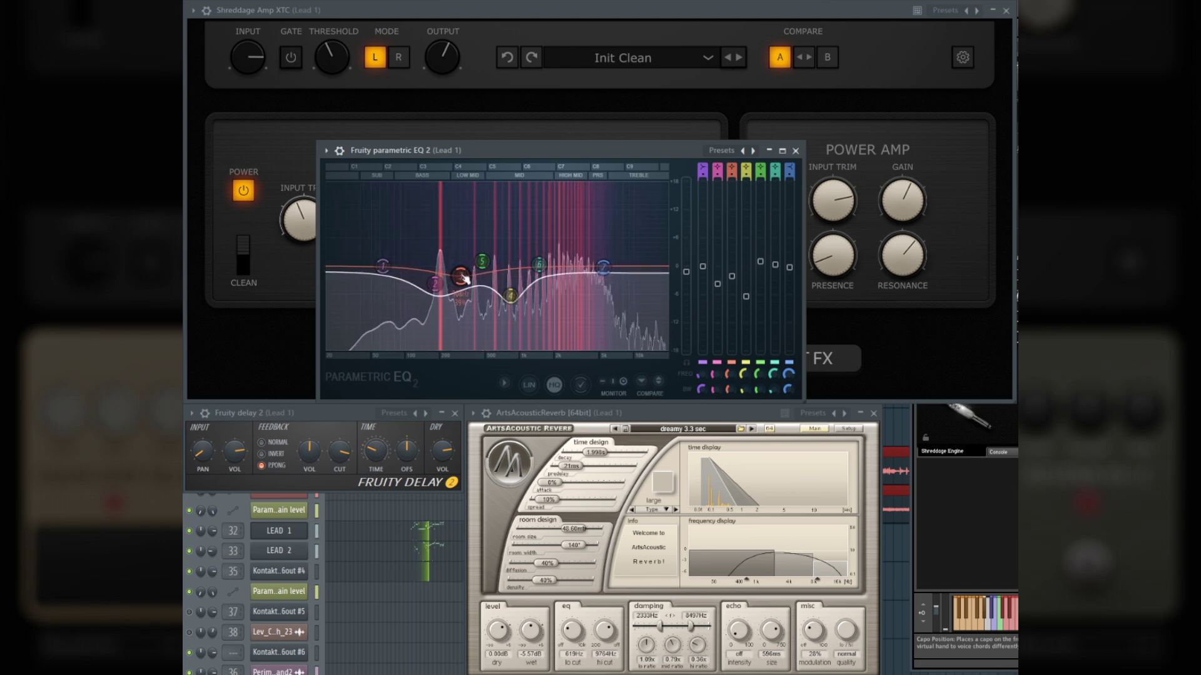
mouse_move(603, 268)
mouse_down()
mouse_move(598, 220)
mouse_move(600, 290)
mouse_up()
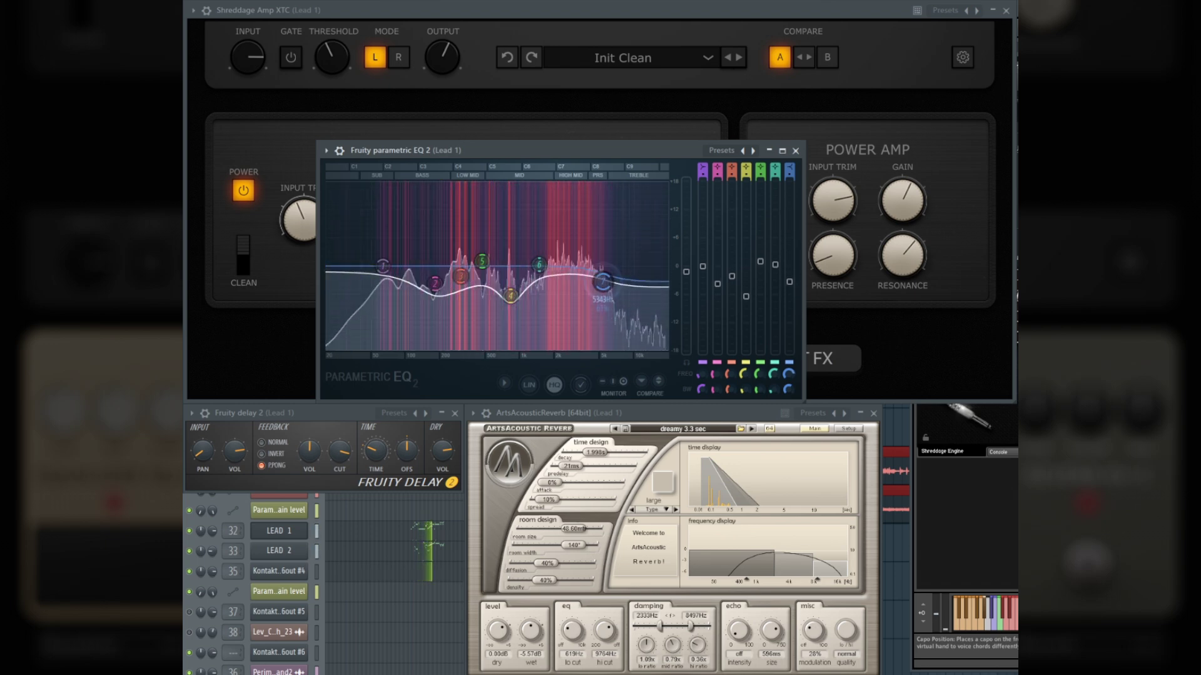
drag(510, 295, 458, 273)
click(460, 276)
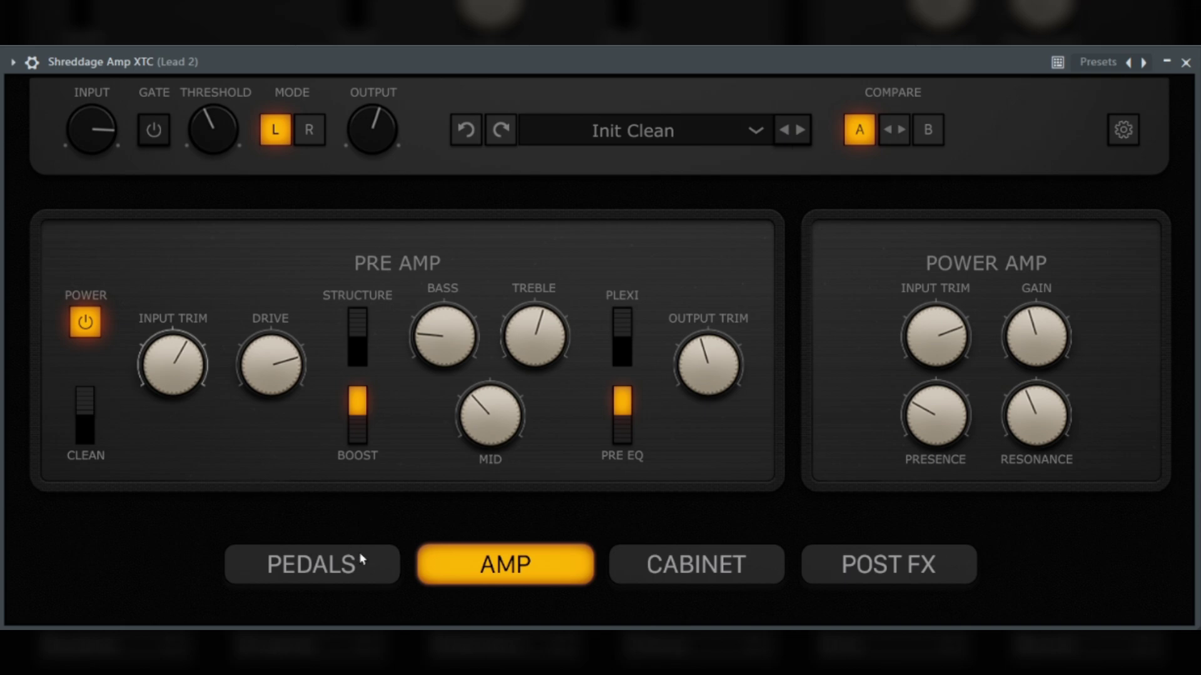
Step: Show Lead 2's cabinet and pedals, and try lowering the Mid, High and Low of its Equalizer EQ-1 pedal
click(641, 565)
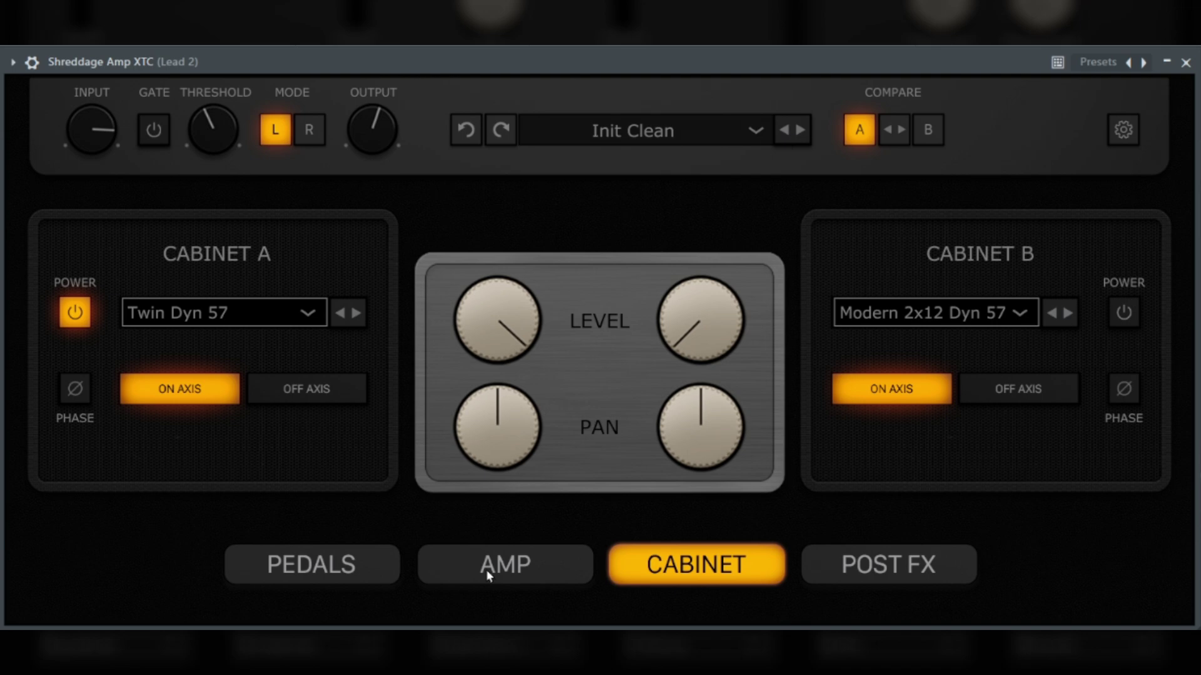
click(335, 569)
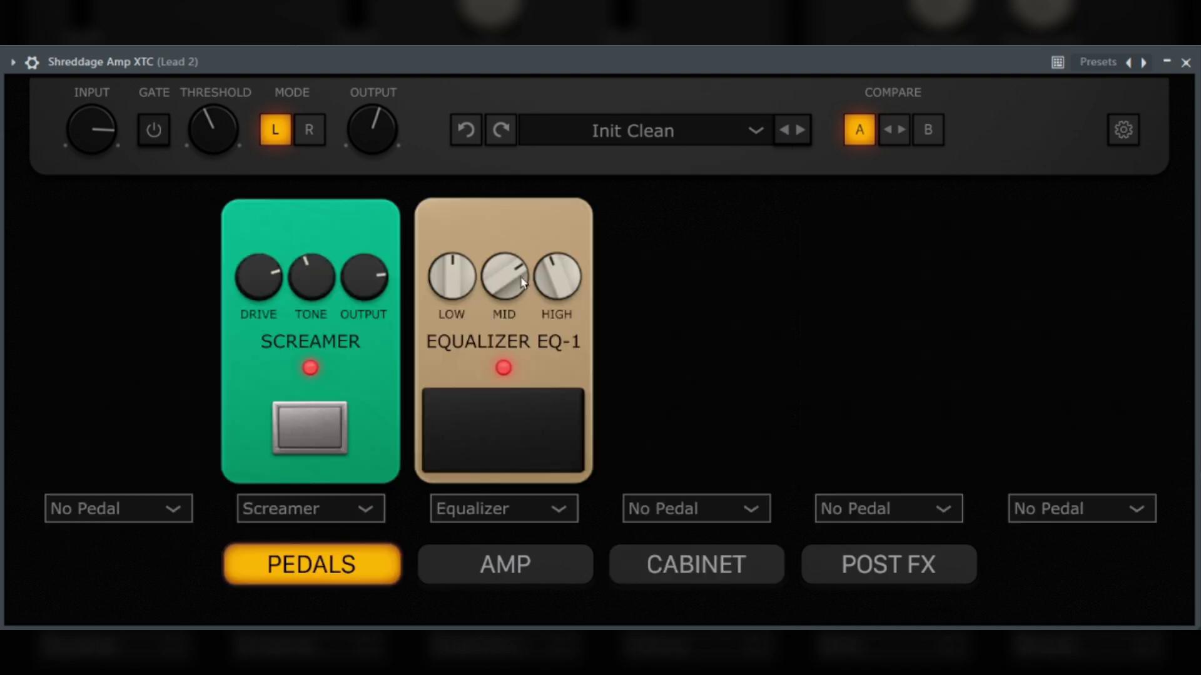
drag(519, 278, 513, 374)
drag(556, 277, 557, 388)
drag(505, 277, 505, 387)
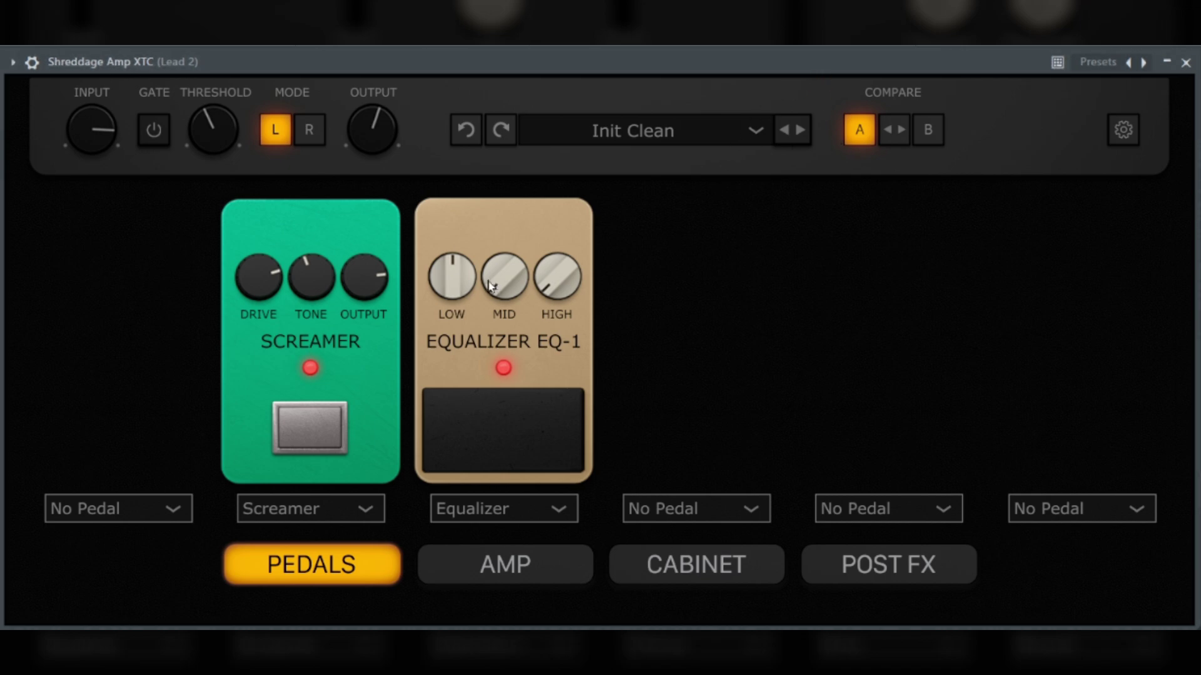
drag(452, 278, 471, 398)
Step: Set the Equalizer EQ-1 pedal's Mid to maximum, High to near maximum and Low slightly below centre
drag(516, 290, 558, 78)
drag(558, 276, 544, 226)
drag(504, 277, 513, 250)
drag(451, 277, 477, 236)
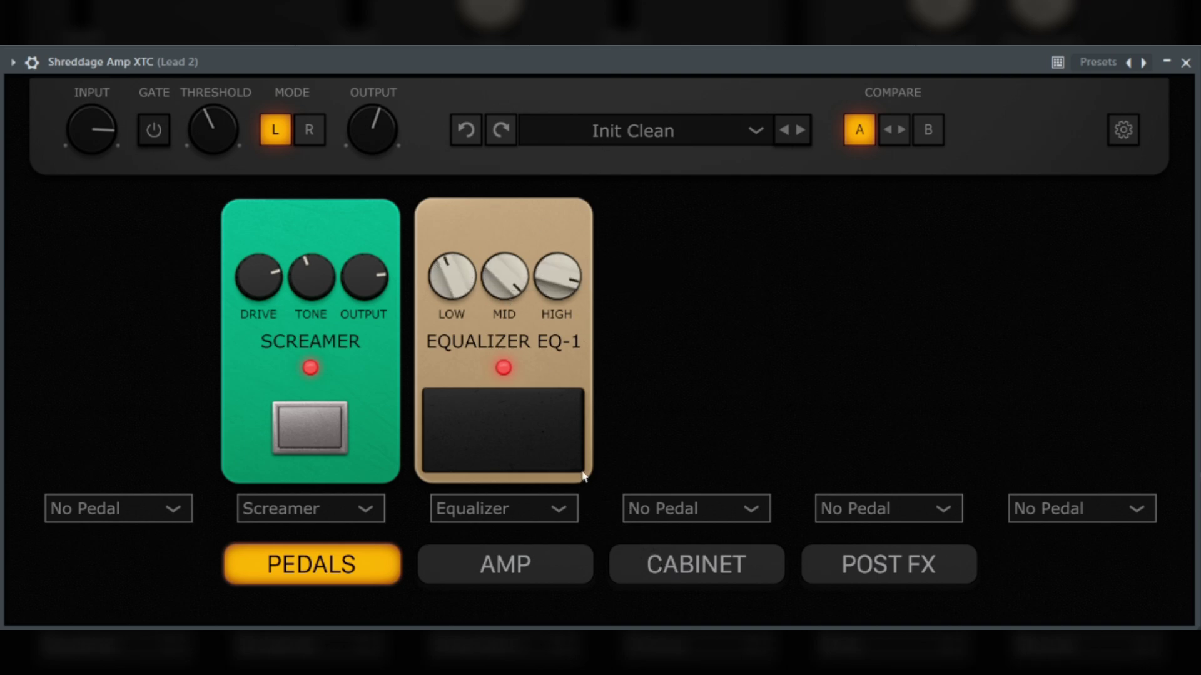
drag(504, 275, 528, 206)
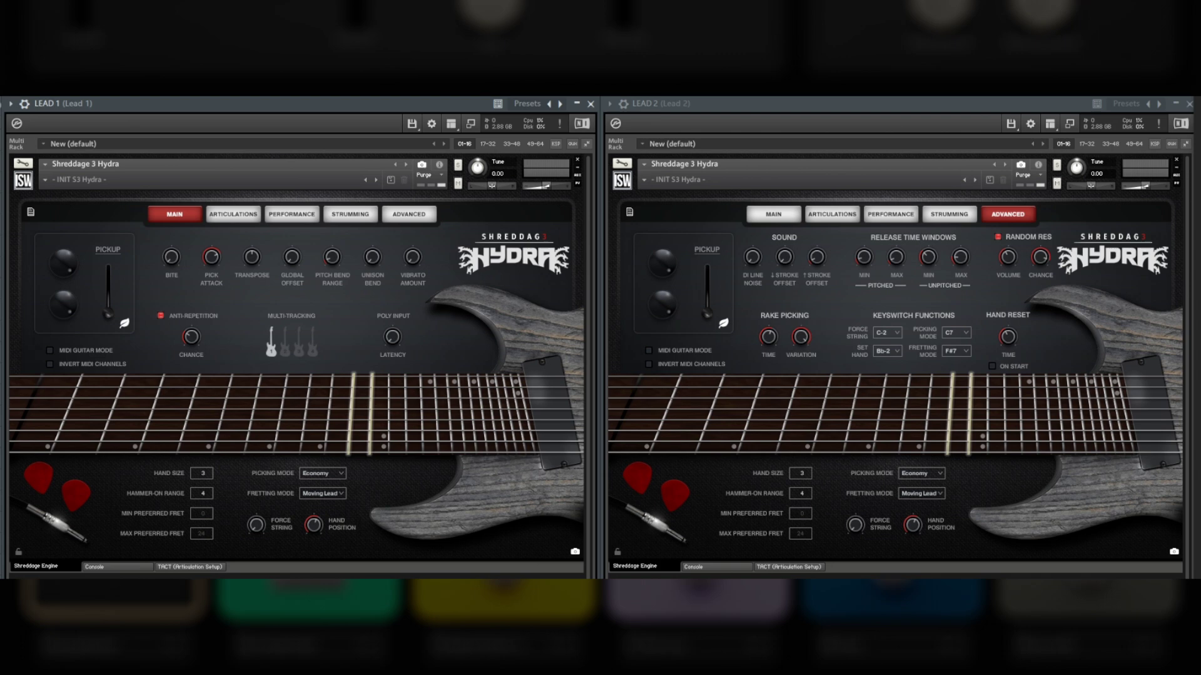
Step: Audition the neck pickups on Lead 1 and Lead 2 in Shreddage 3 Hydra with the high hand position
click(945, 104)
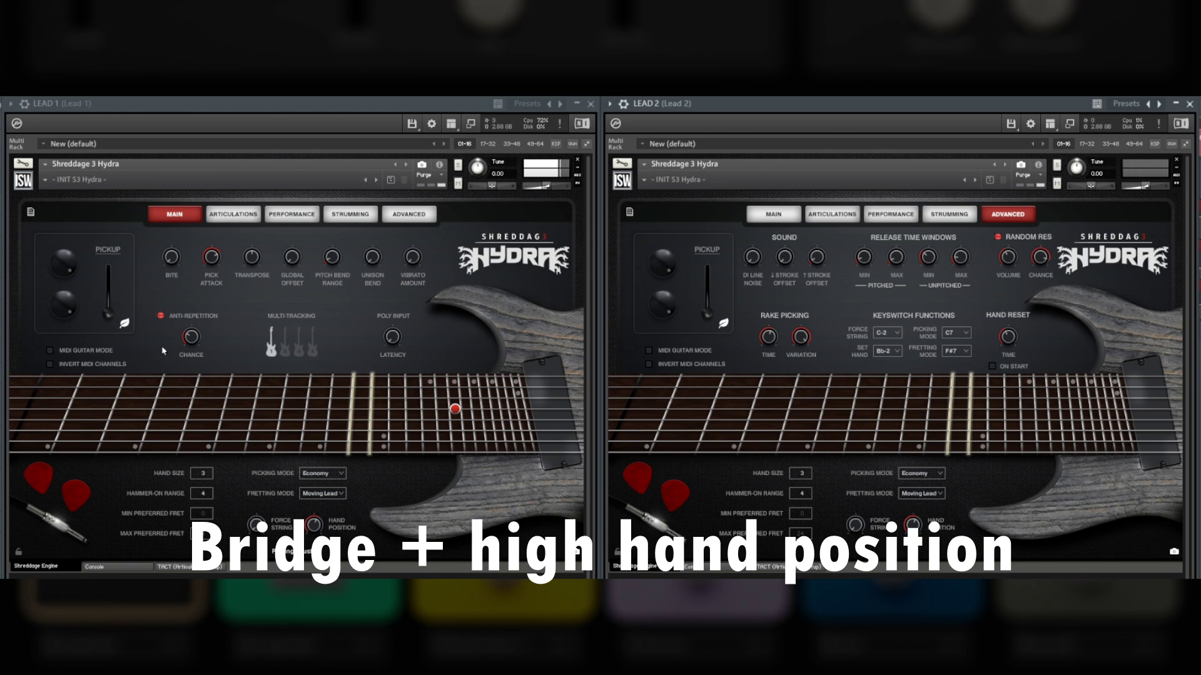
drag(107, 312, 108, 270)
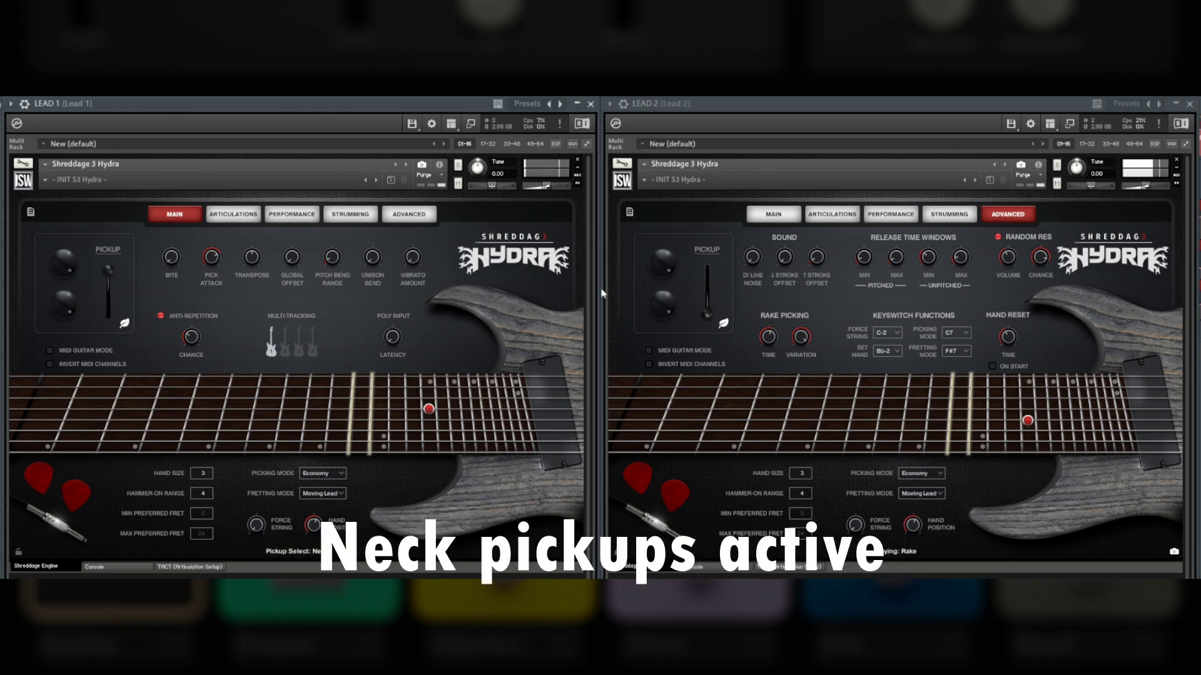
drag(707, 312, 707, 270)
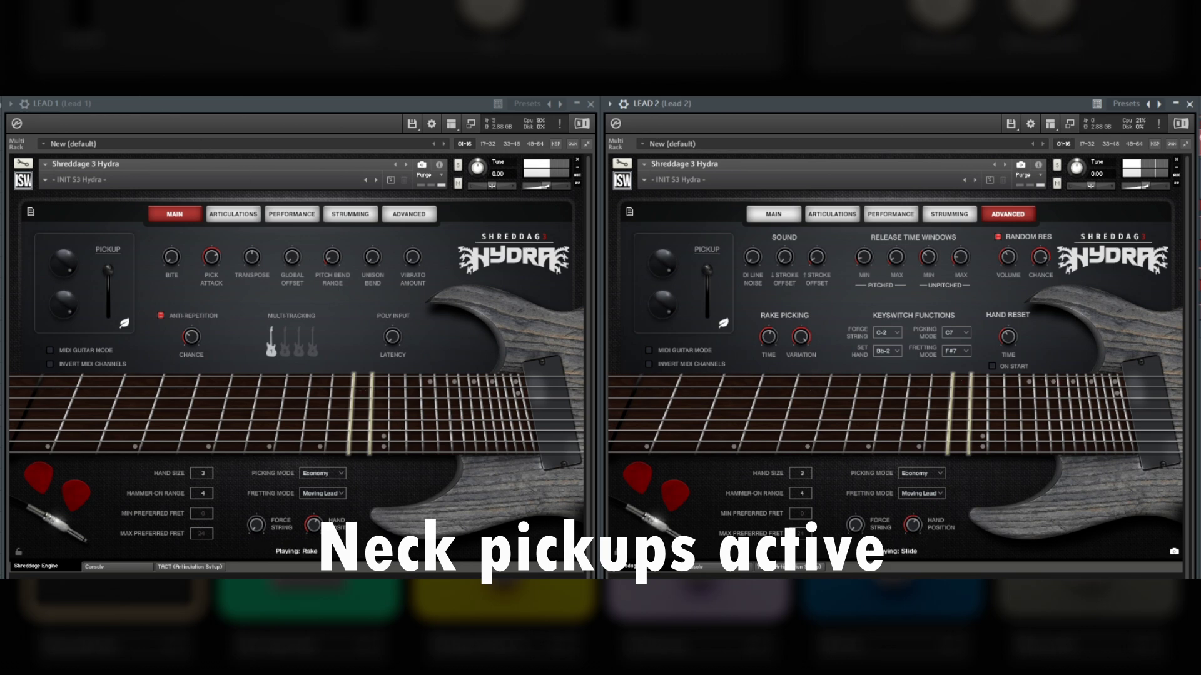
Step: Return Lead 1 to the bridge pickup, and switch both lead guitars to the neck pickups with the low hand position
click(108, 310)
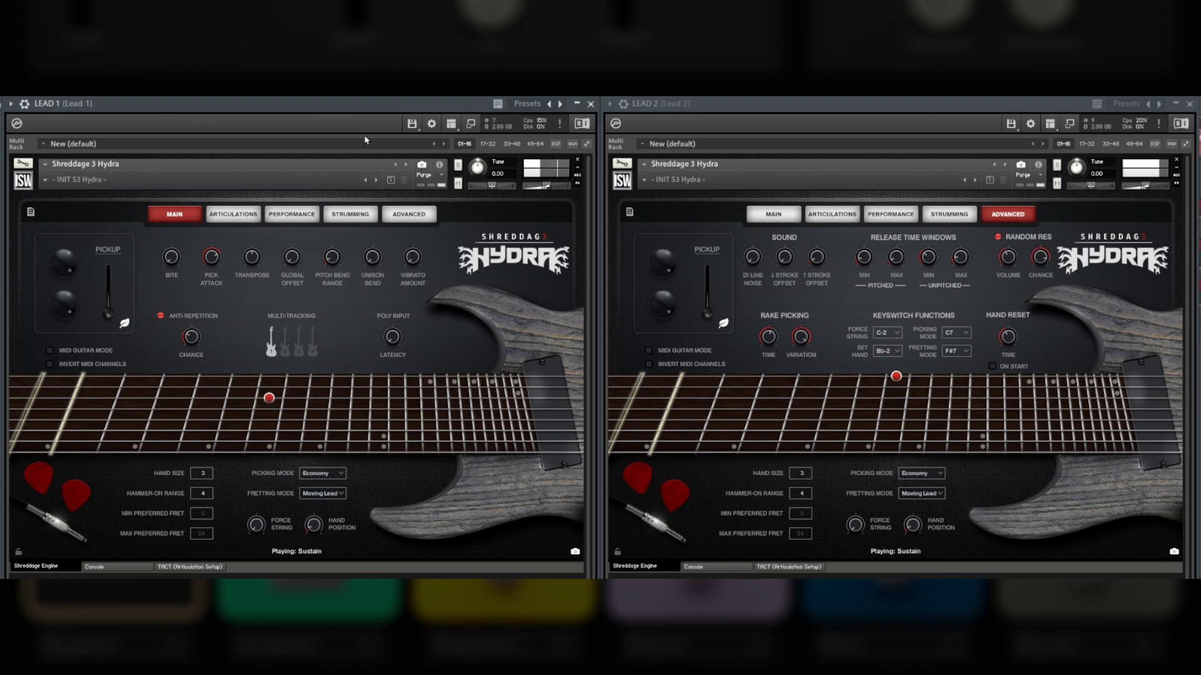
drag(109, 314, 108, 270)
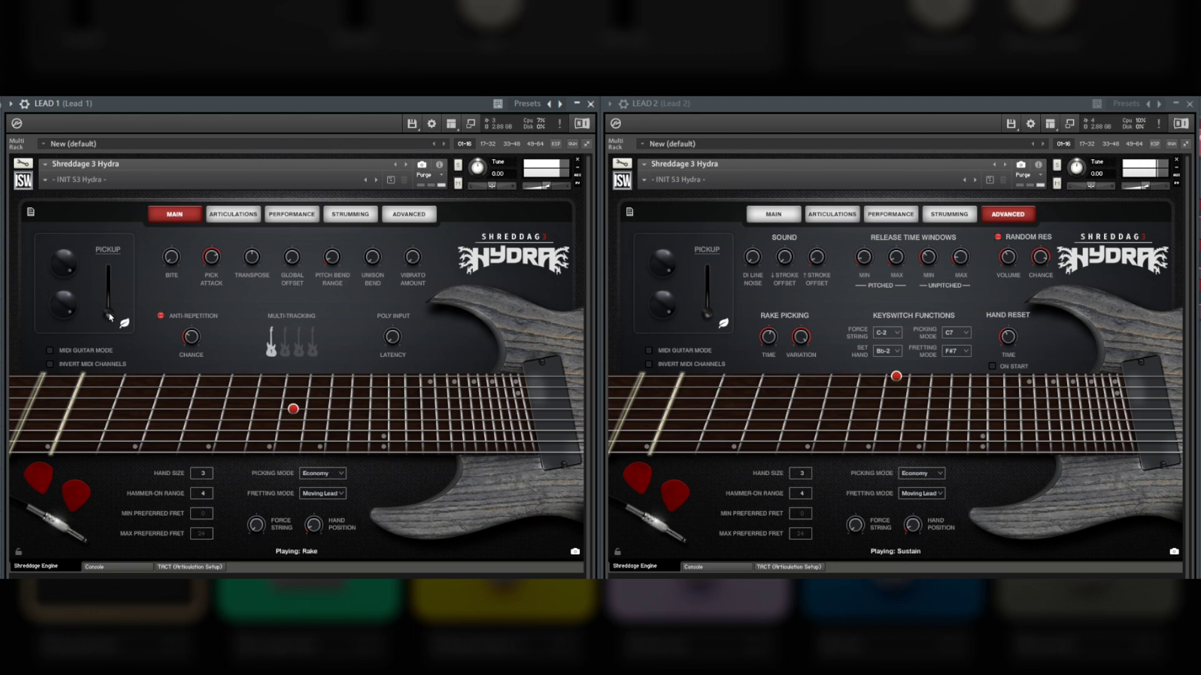
click(708, 313)
drag(708, 313, 708, 270)
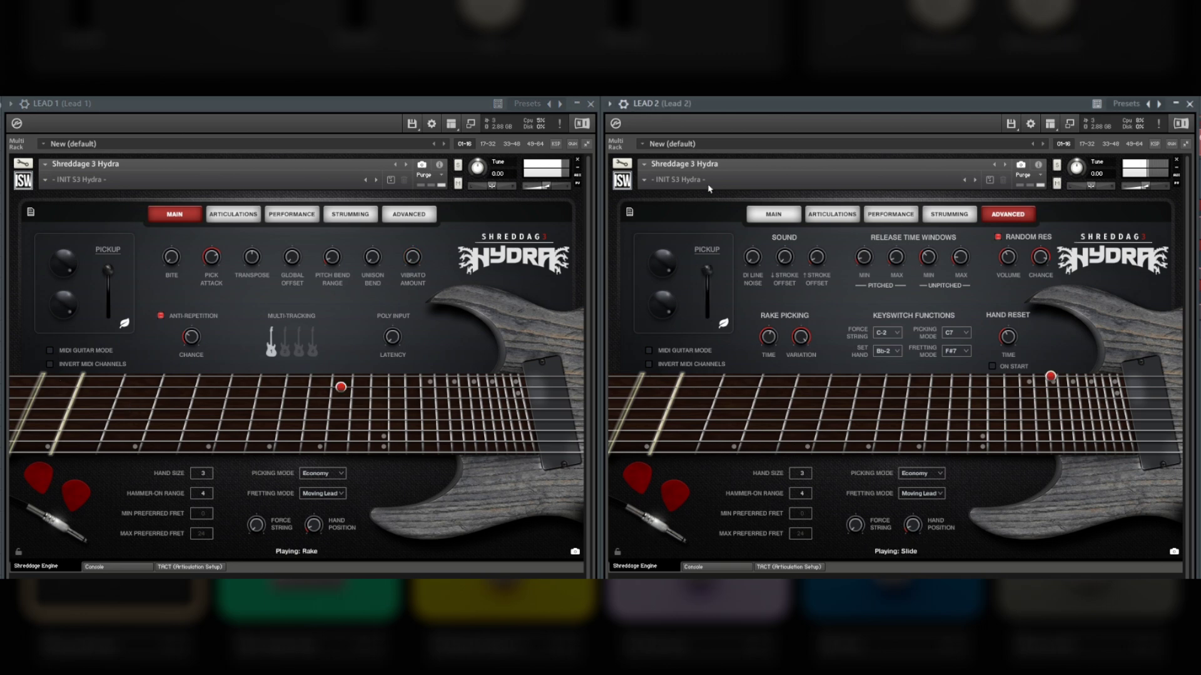